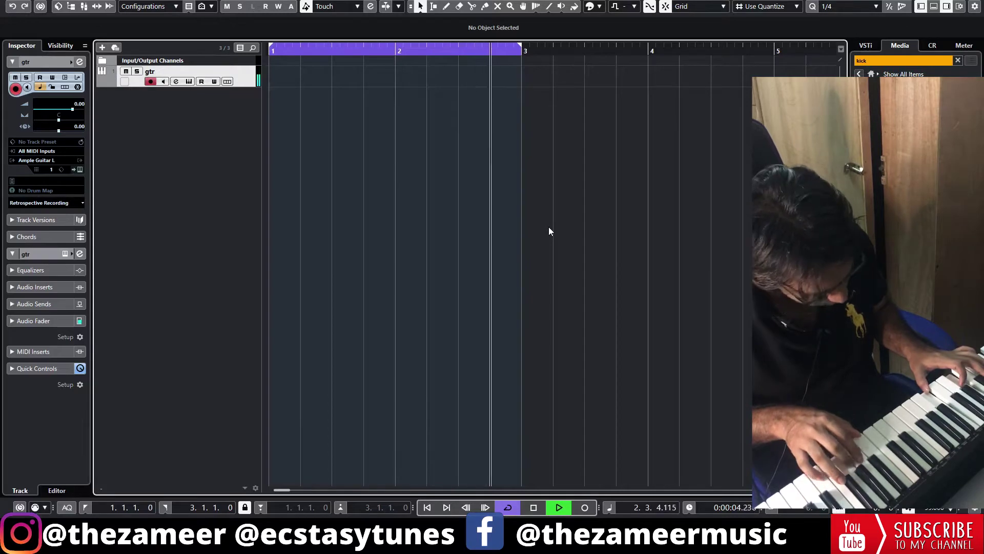
Stop playback and enable a low-cut filter at about 173 Hz in the gtr channel's equalizer.
key("space")
key("e")
left_click(510, 302)
left_click_drag(528, 302, 535, 302)
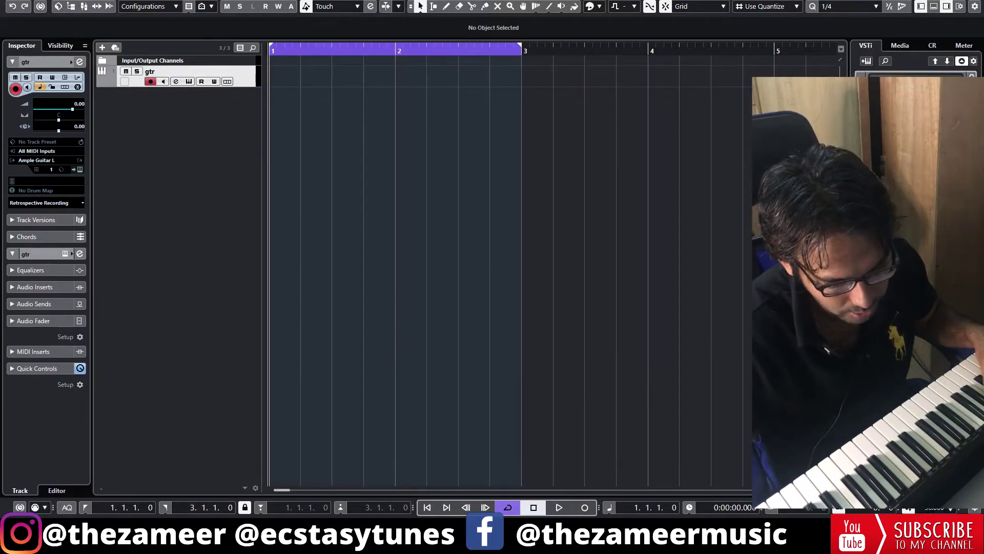
key("space")
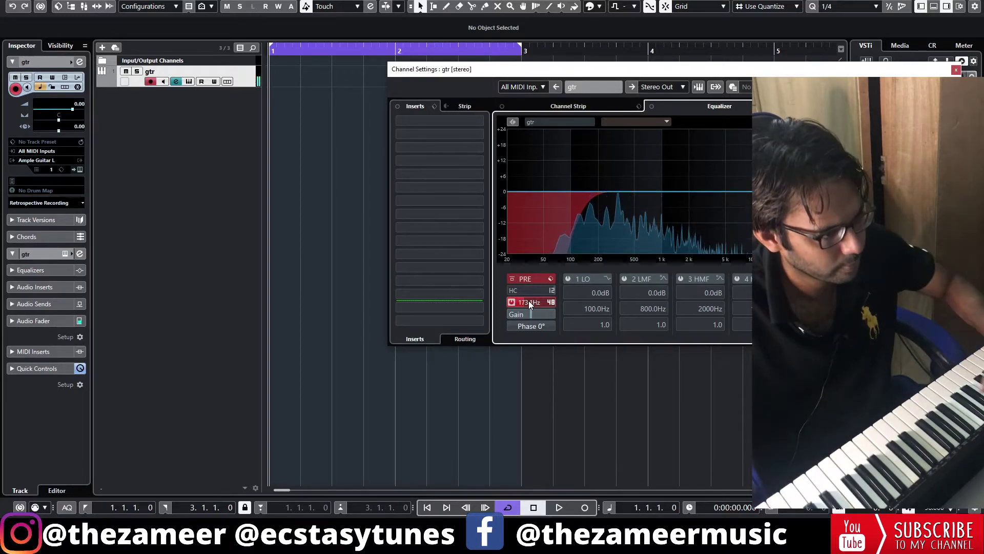
left_click(956, 70)
Extend the cycle range so it runs from bar 1 to bar 5.
left_click_drag(522, 47, 616, 47)
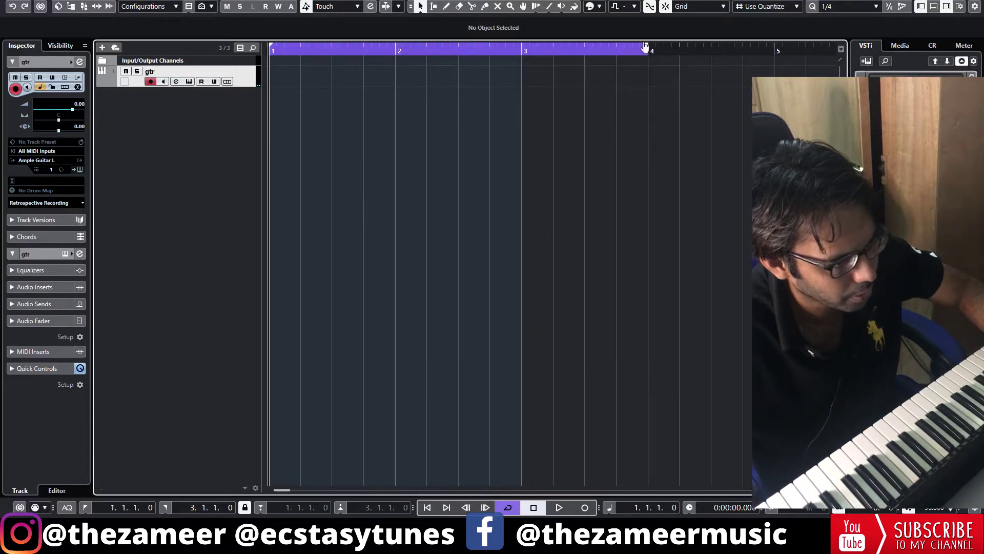
left_click_drag(616, 47, 717, 47)
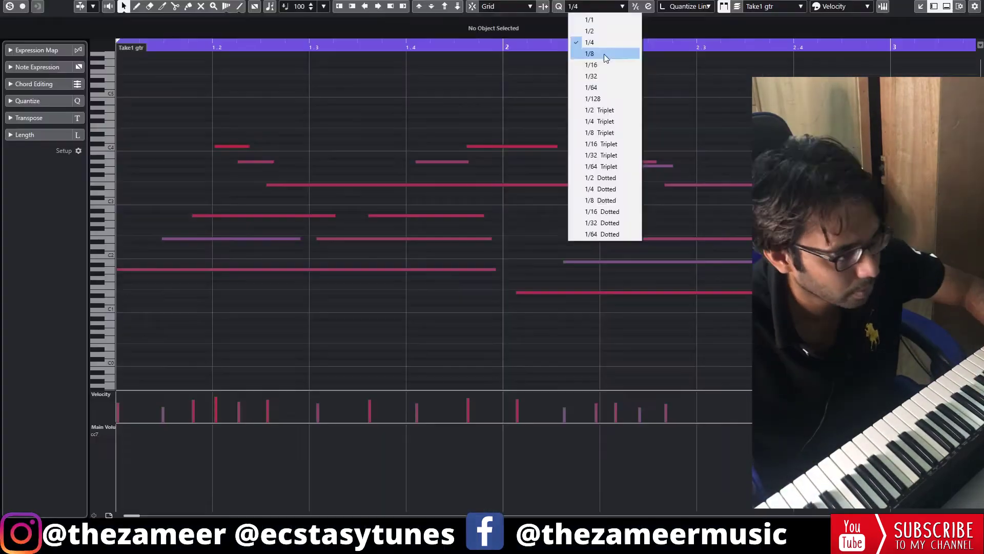
Quantize the notes of the recorded guitar take to a 1/16 grid and play them back across the four bars.
left_click(604, 53)
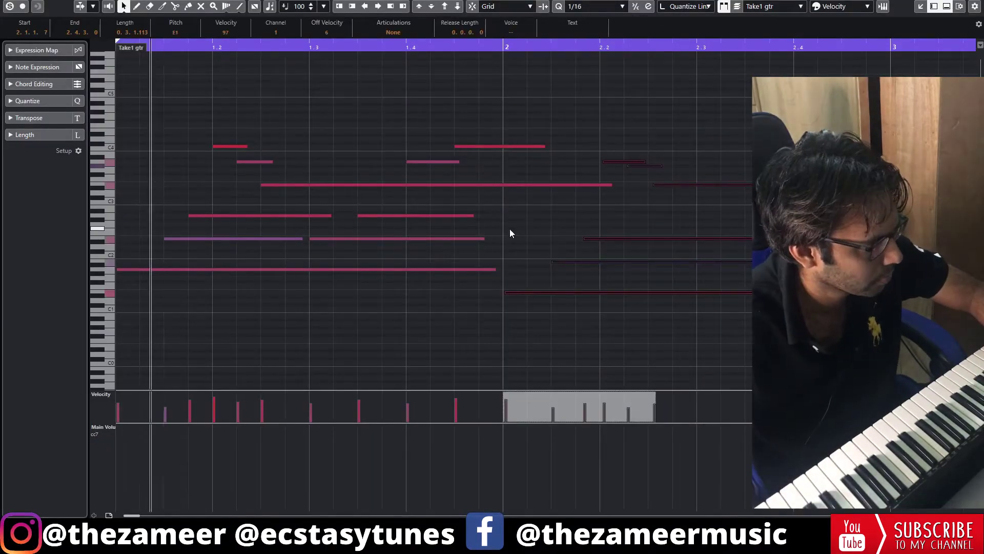
key("space")
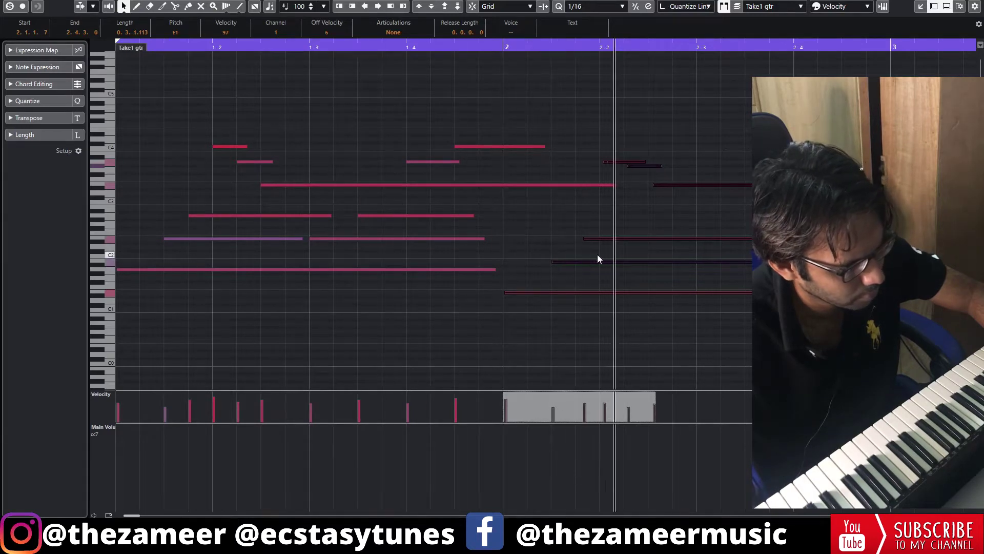
scroll(597, 254, "down", 3)
left_click(545, 217)
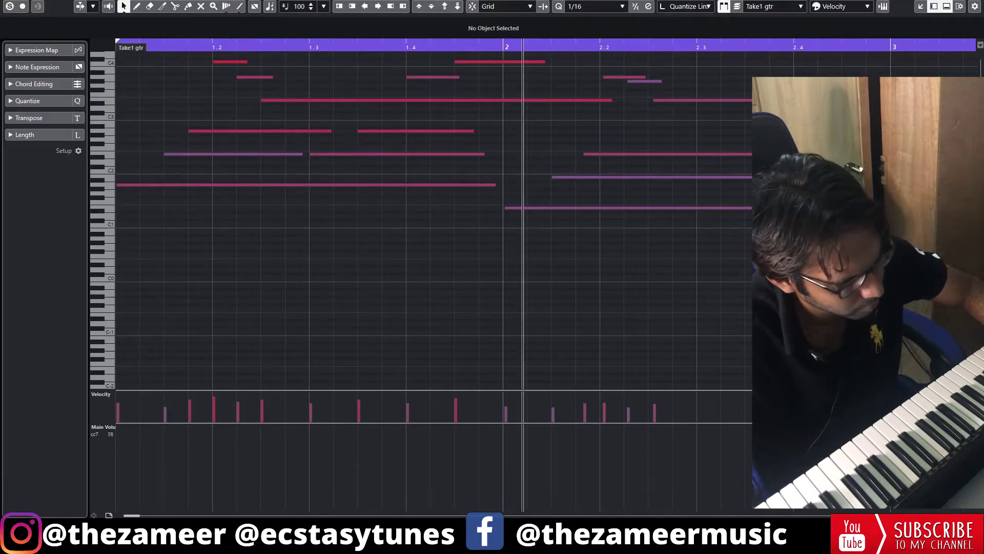
key("g")
key("g")
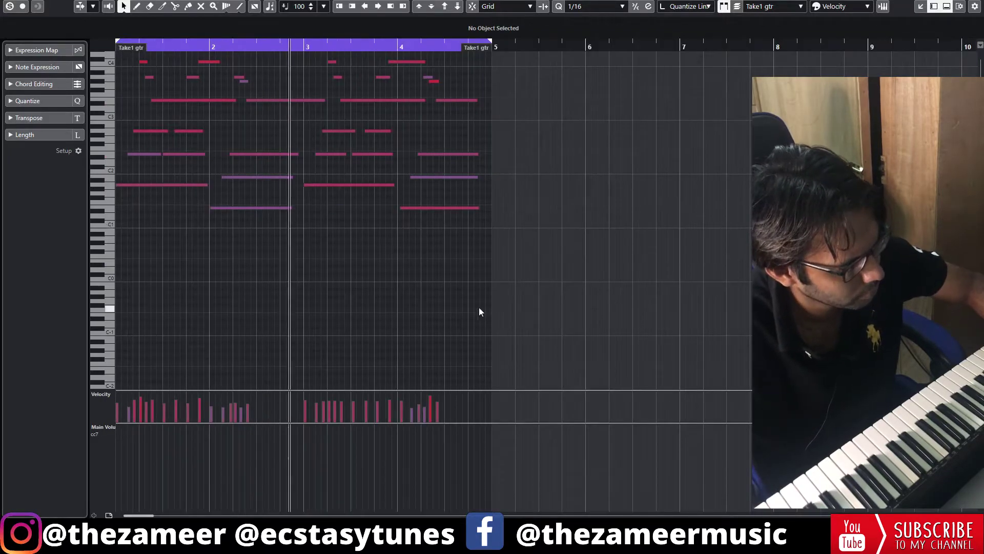
Set the 1/16 quantize swing to 10 % and apply it to all notes of the guitar take during playback.
left_click(37, 112)
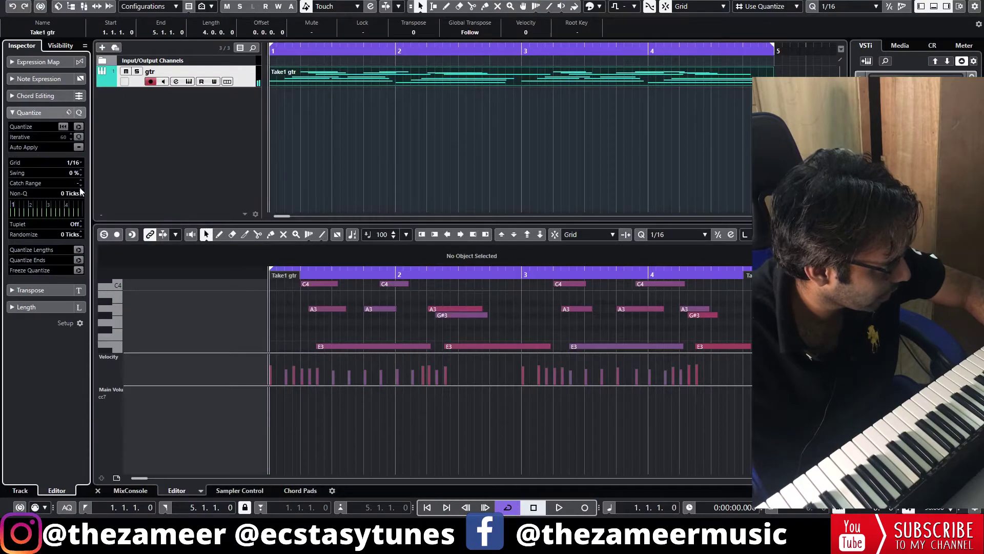
left_click_drag(79, 174, 82, 162)
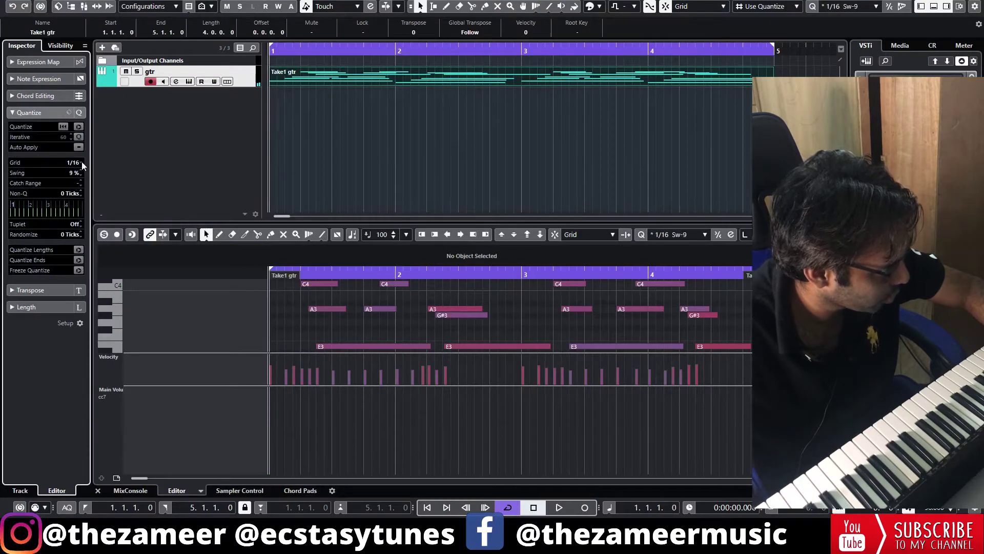
key("ctrl+a")
key("space")
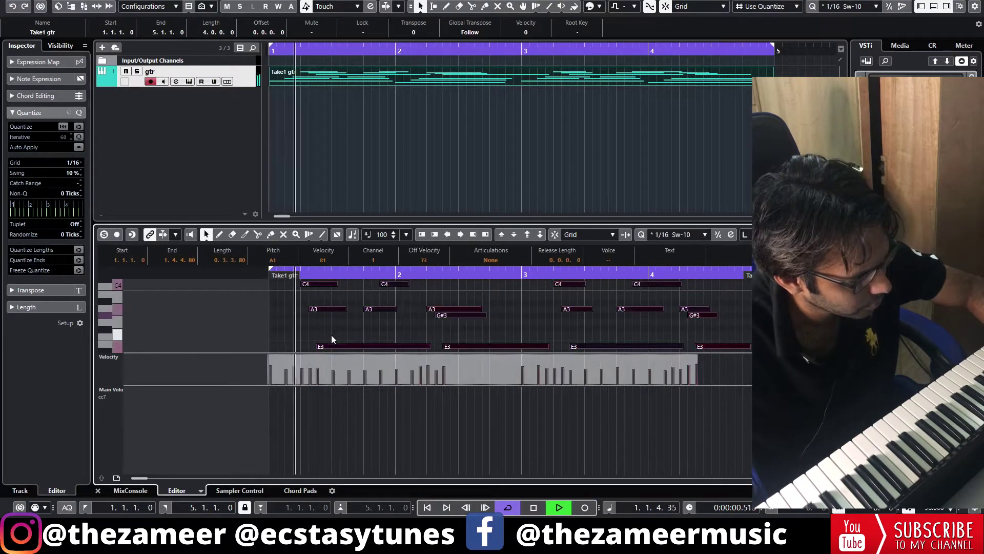
key("ctrl+e")
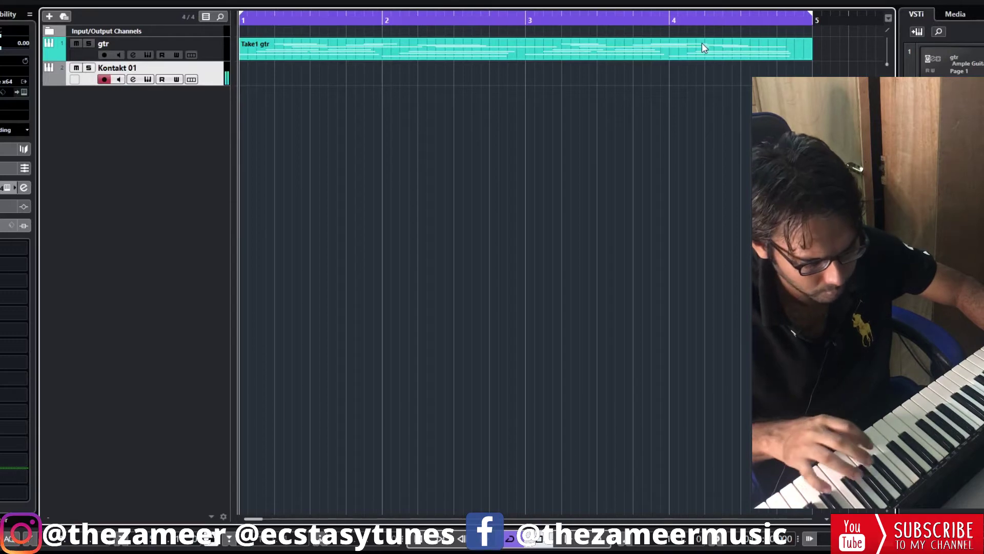
Record a synth melody on the Kontakt 01 track over the guitar loop, stop, and play it back.
left_click(702, 45)
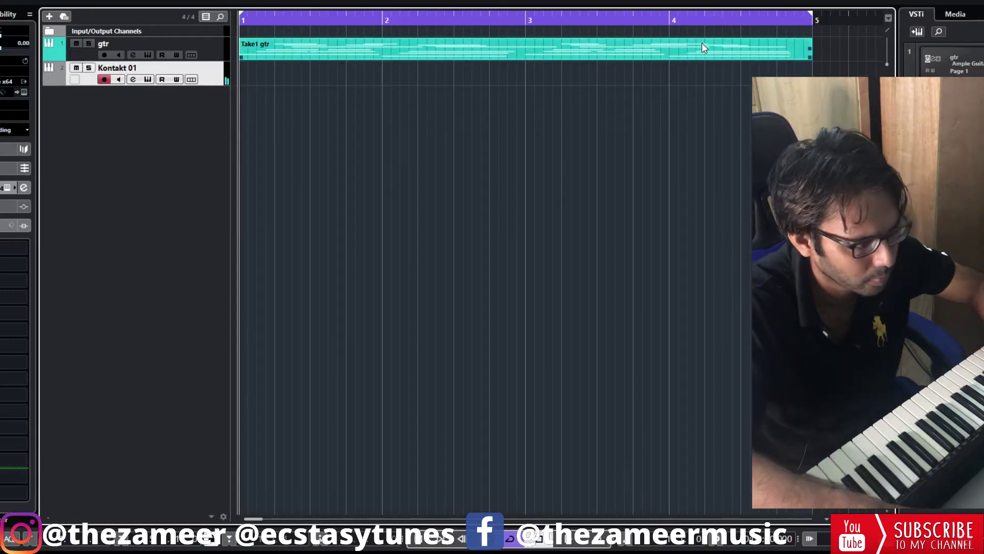
key("KP_Multiply")
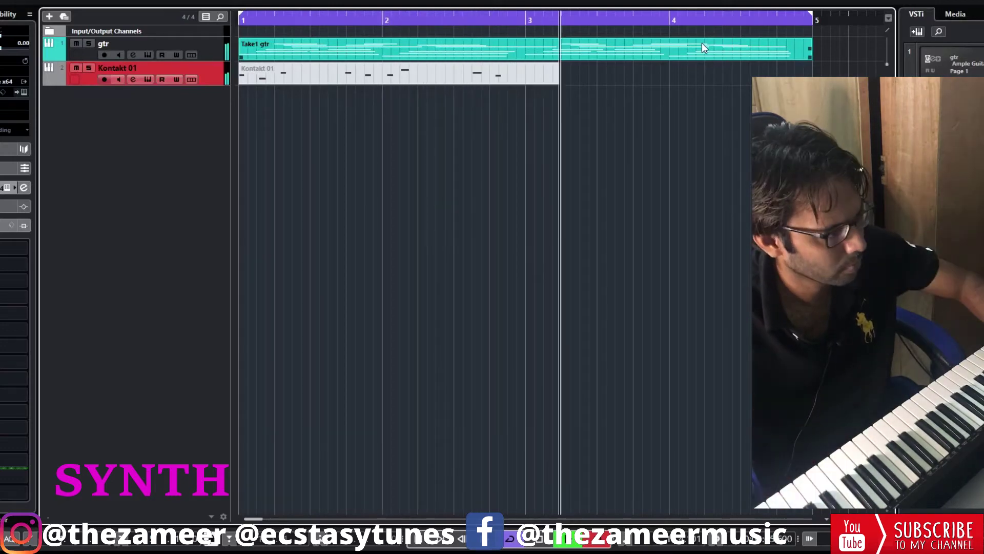
key("space")
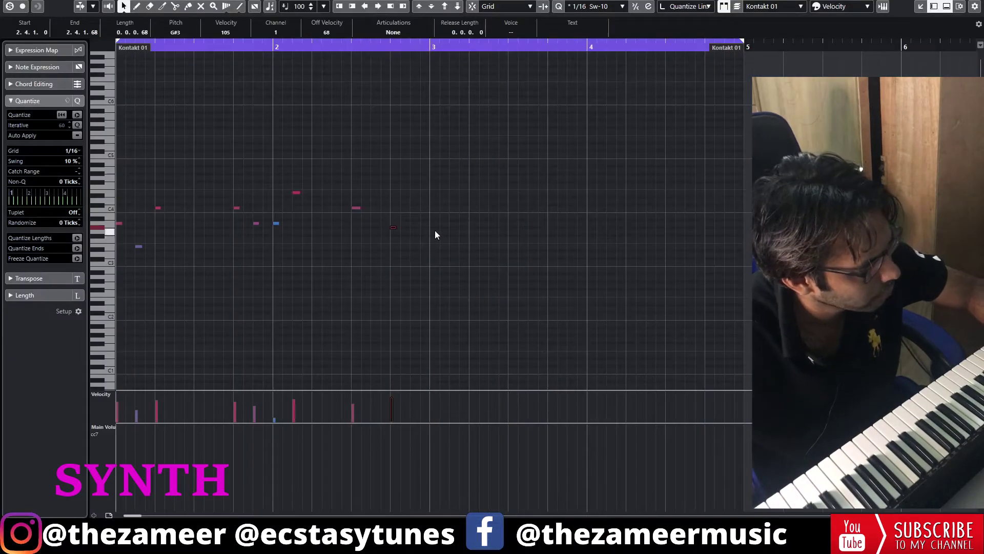
key("space")
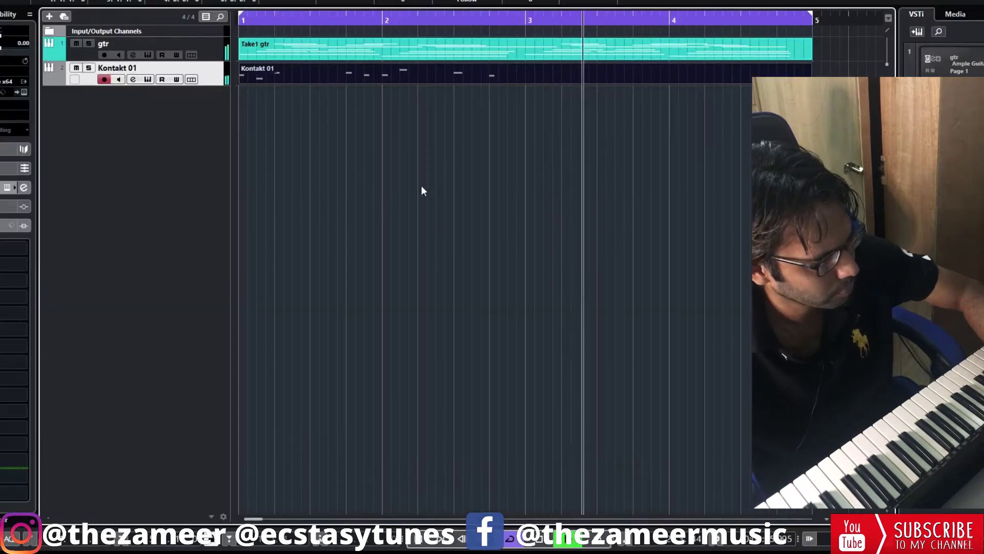
Split the Kontakt 01 clip at bar 3 and delete its empty second half.
left_click(421, 186)
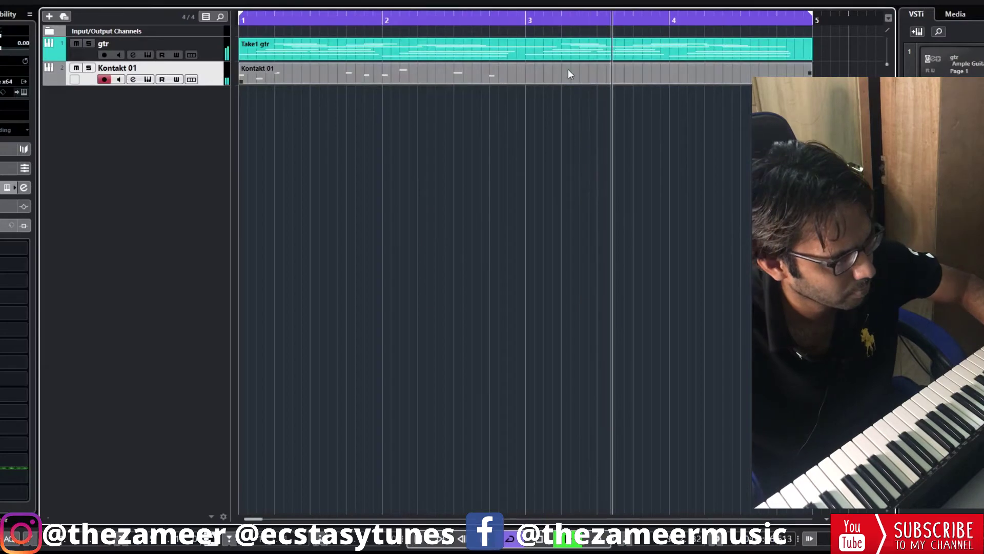
left_click(525, 79, "alt")
left_click(557, 78)
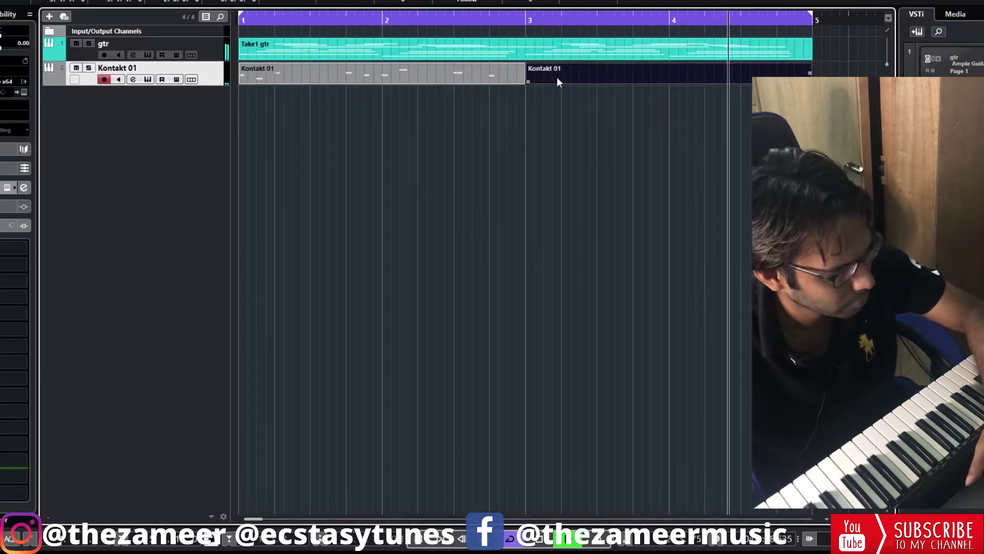
key("Delete")
Rename the MIDI track holding the Kontakt 01 clip to Synth.
double_click(140, 69)
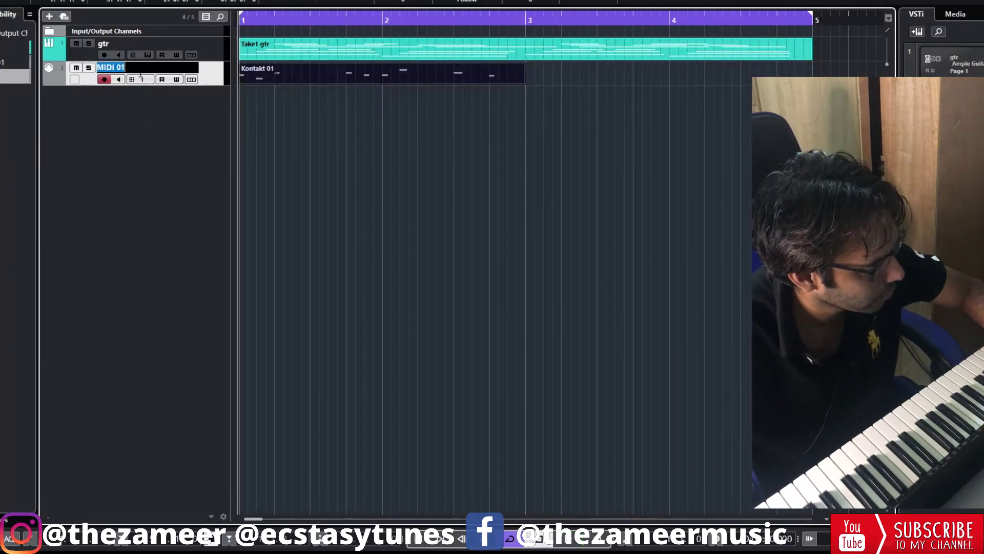
type("Synth\\")
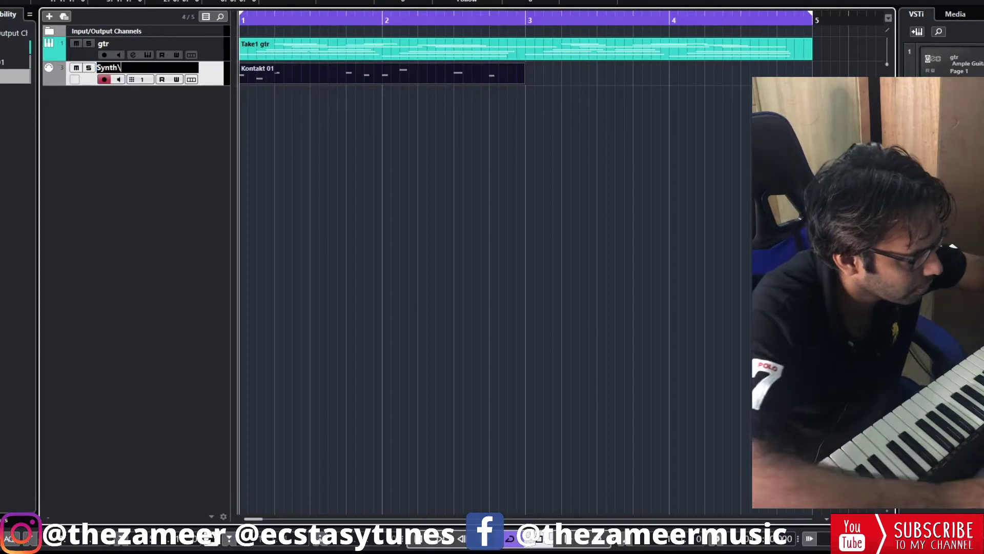
key("BackSpace")
key("Return")
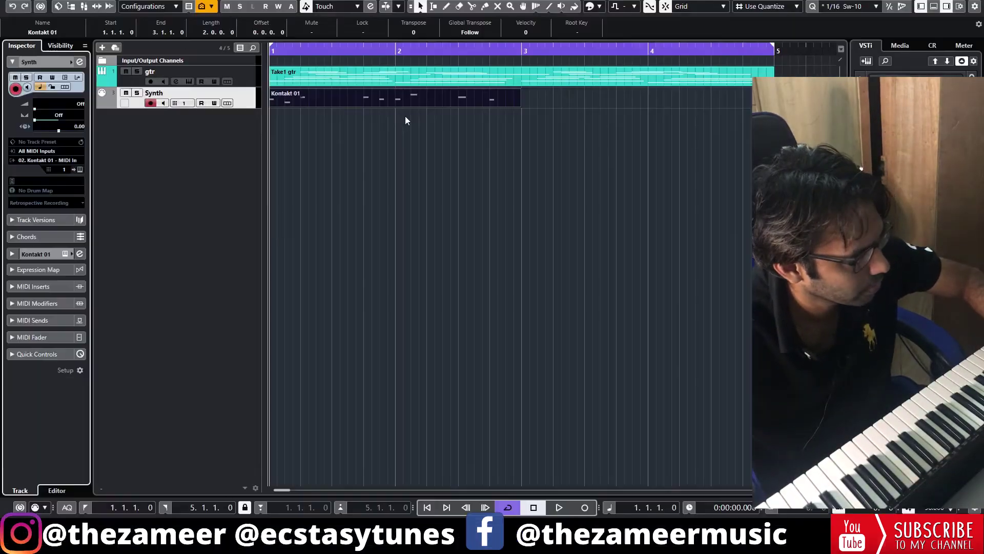
Play the loop and repeat the two-bar Kontakt 01 clip so it fills bars 3 and 4.
key("space")
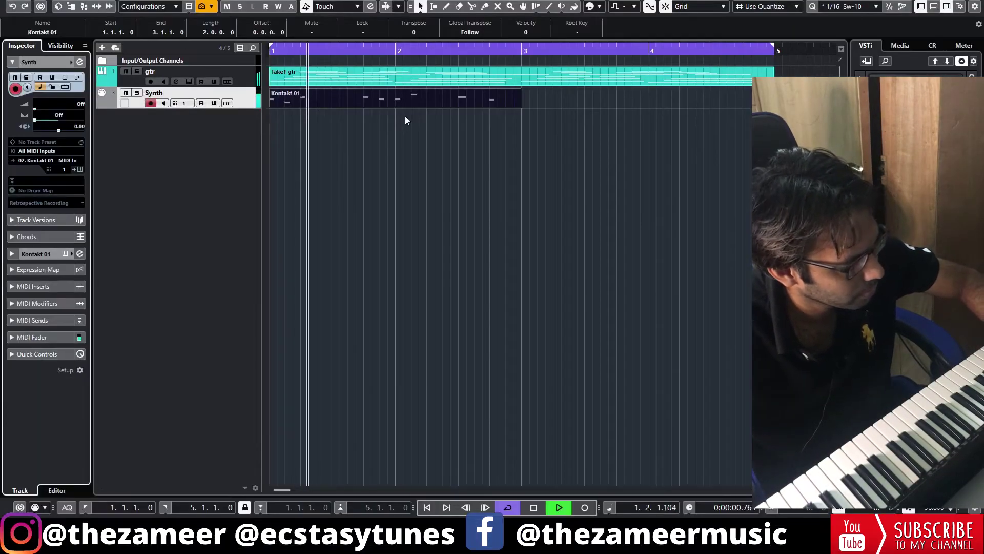
left_click(411, 138)
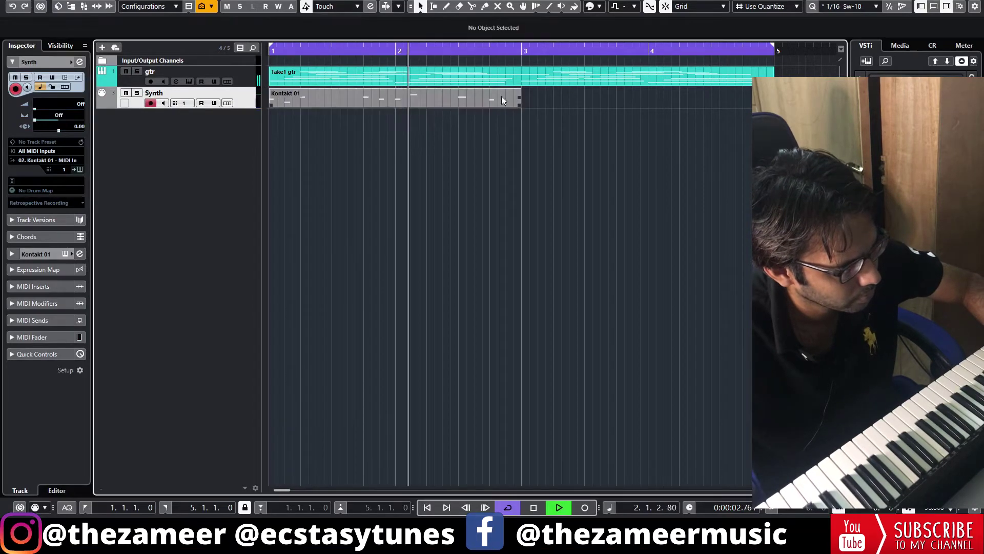
left_click_drag(519, 102, 603, 102)
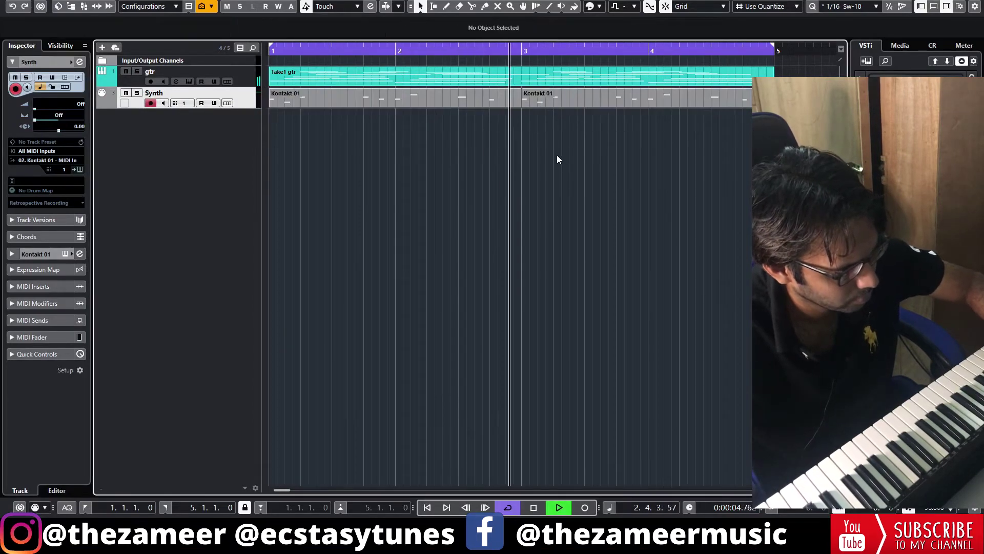
Set the Synth track's volume to 107 and colour the track magenta.
left_click(57, 110)
left_click_drag(57, 112, 76, 109)
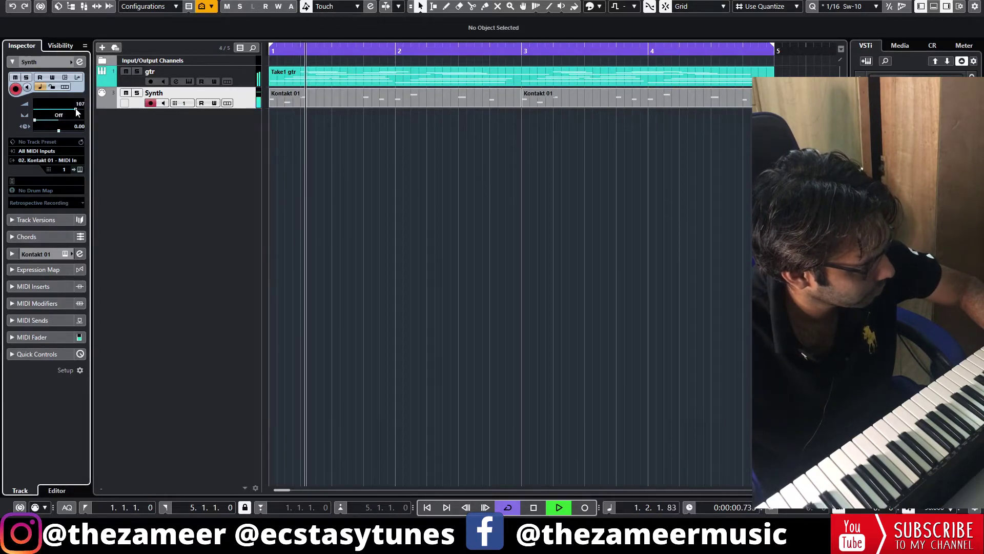
left_click(230, 140)
left_click(72, 62)
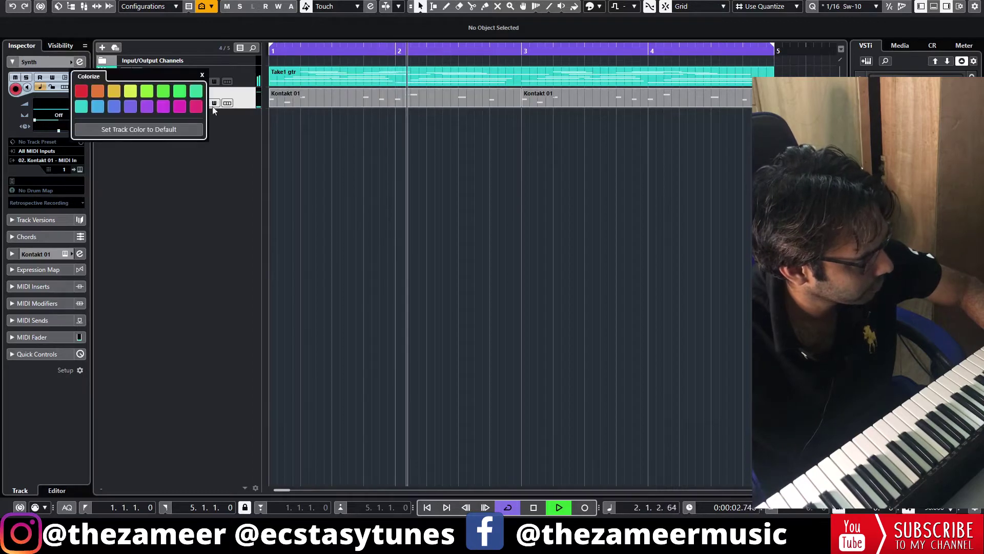
left_click(172, 108)
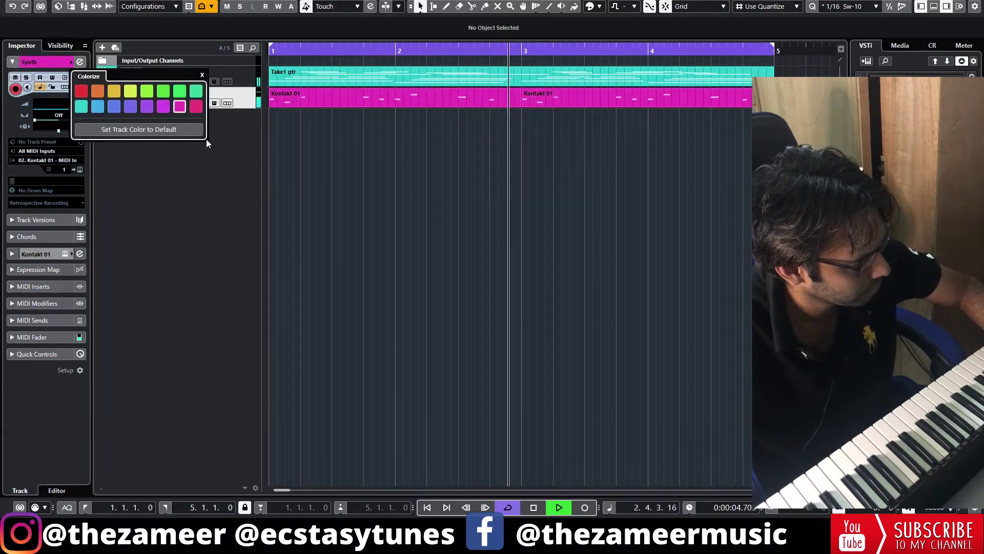
Stop playback and render the Synth clips to a new audio track, muting the original clips.
key("space")
right_click(412, 102)
left_click(417, 102)
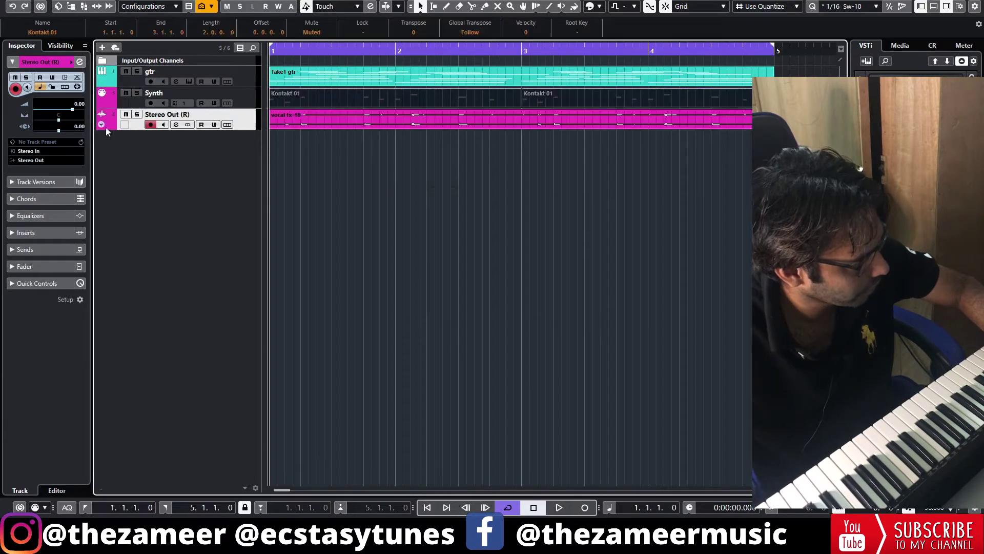
Insert HalfTime on the rendered synth audio track with a 1 Bar loop, 2x speed and the band starting at 265 Hz.
left_click(44, 238)
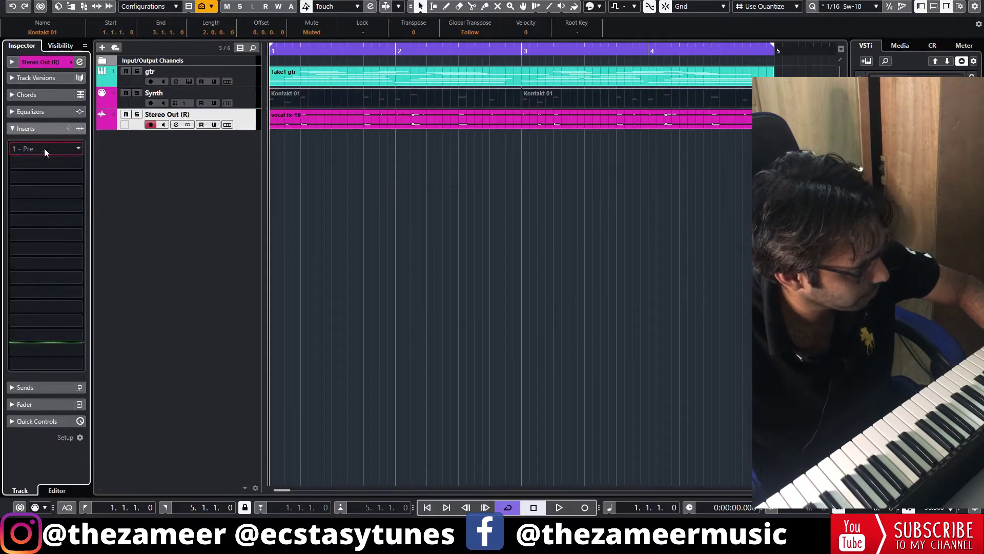
left_click(44, 148)
key("space")
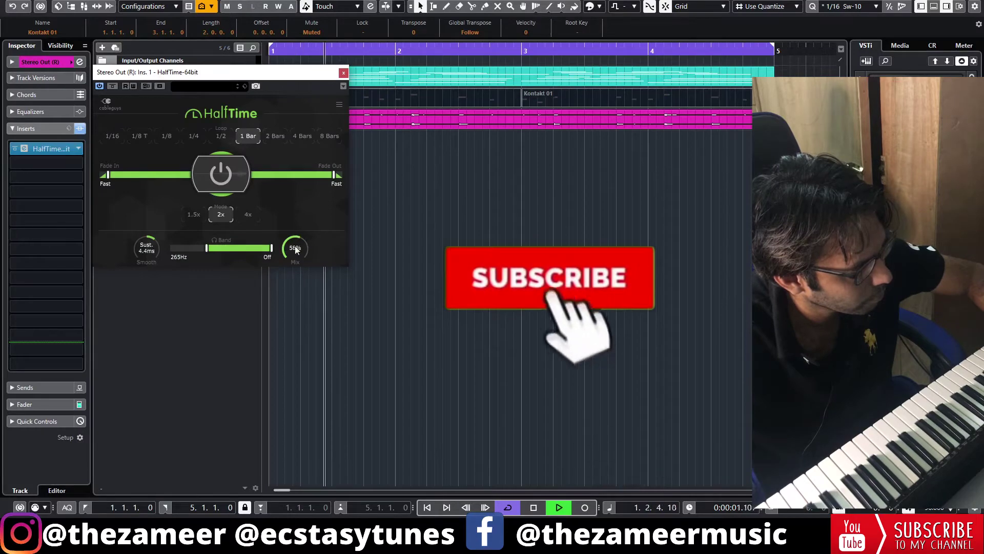
left_click(343, 74)
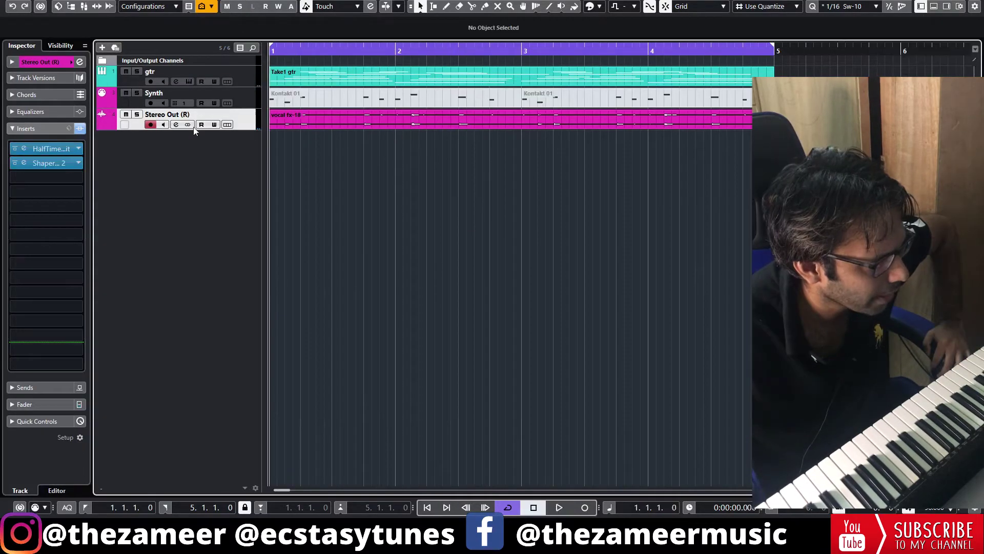
Record a four-bar snap pattern on the Snap track using the Cymatics - Lofi Snap 18.wav sample.
left_click(934, 7)
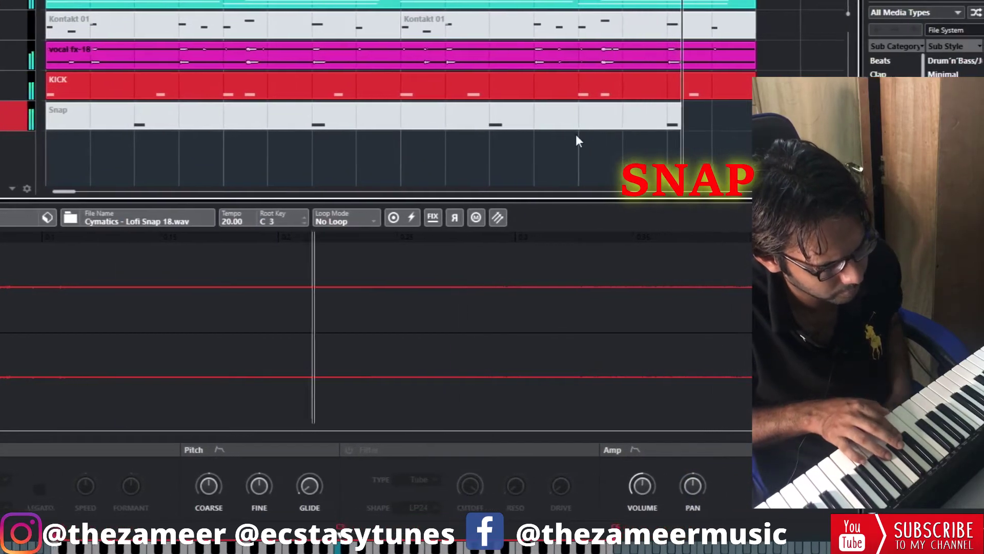
key("space")
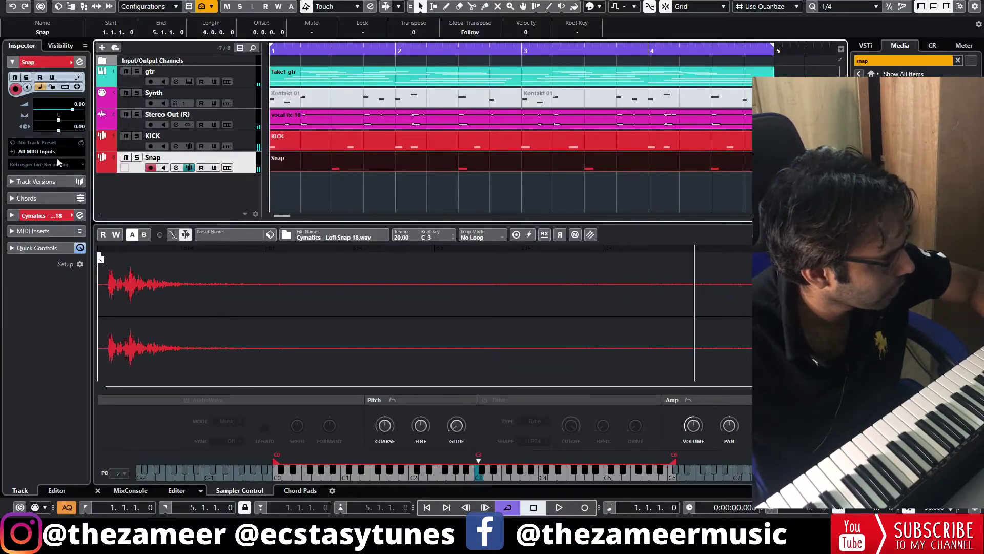
Send the Snap track to a verb FX channel running REVelation at a send level of -13.2.
left_click(44, 218)
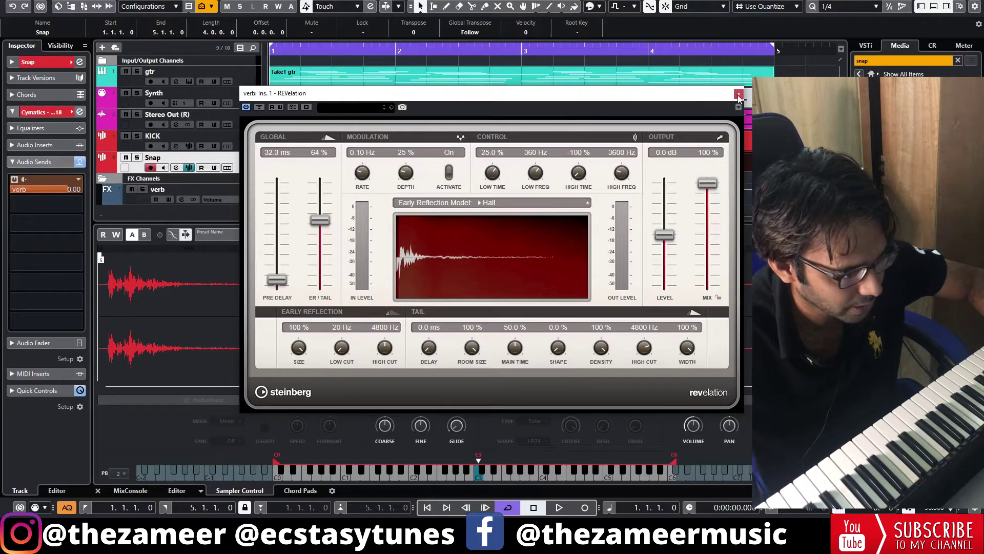
left_click(738, 94)
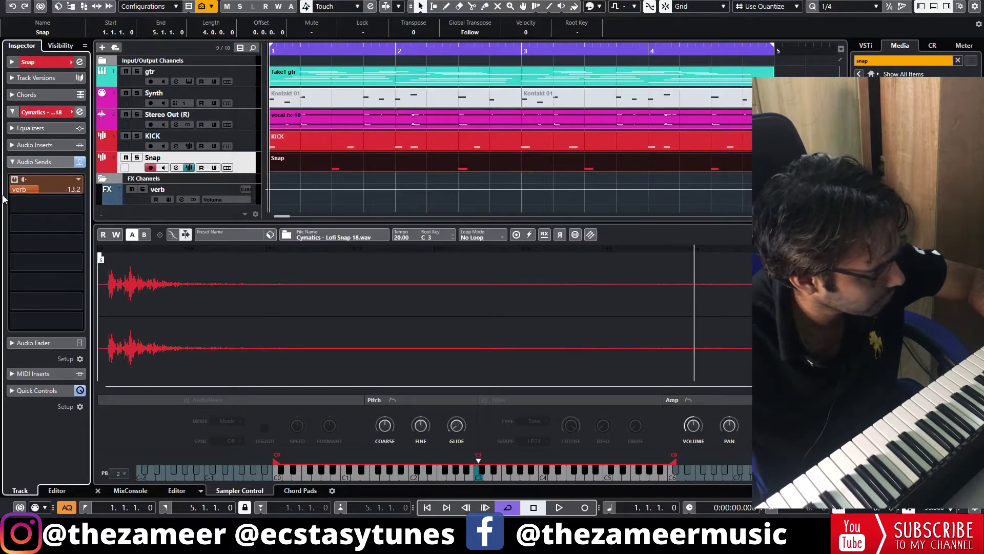
Play back the loop to listen to the Snap track with its reverb send.
key("space")
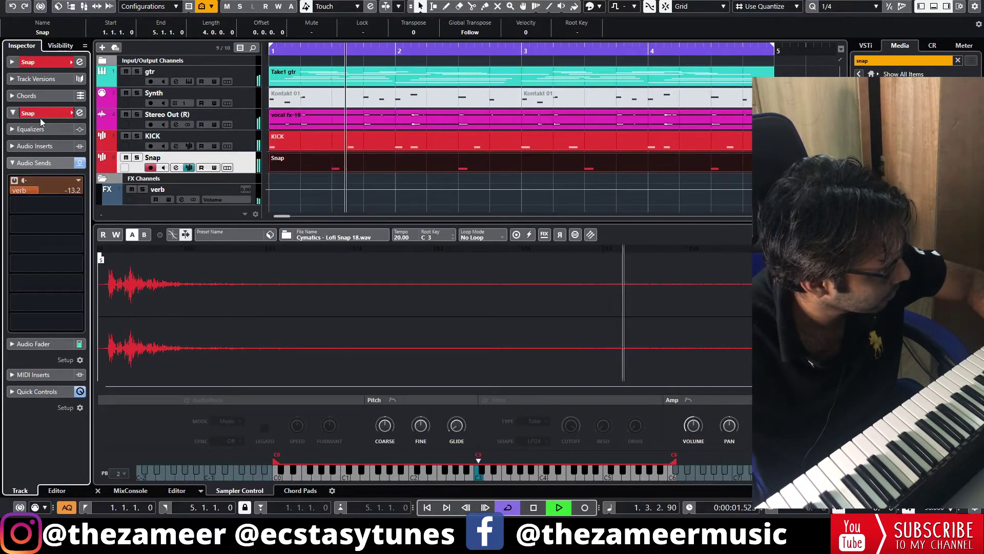
left_click(72, 113)
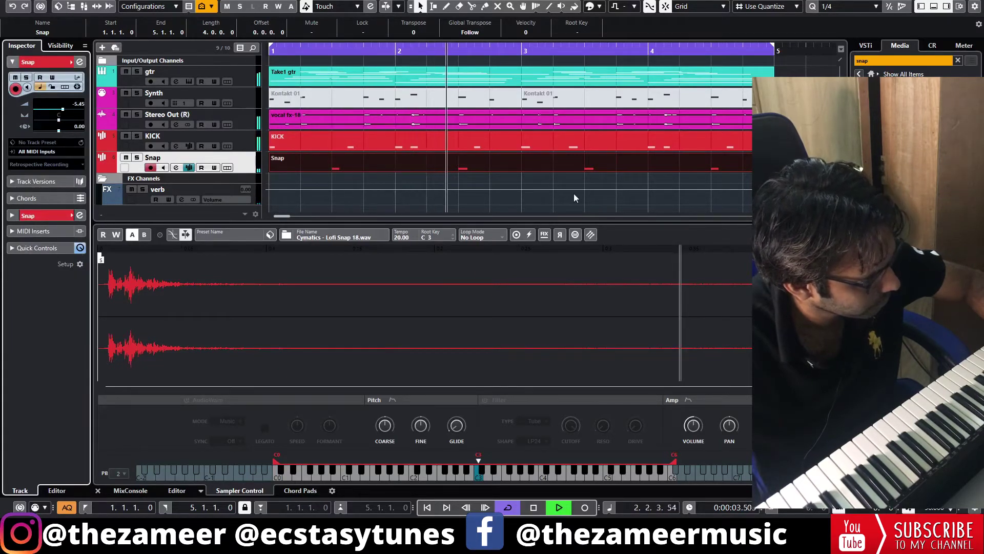
key("space")
Review the channel settings of the rendered synth track and set its vocal fx-18 clip volume to about -3 dB during playback.
left_click(179, 127)
left_click(176, 125)
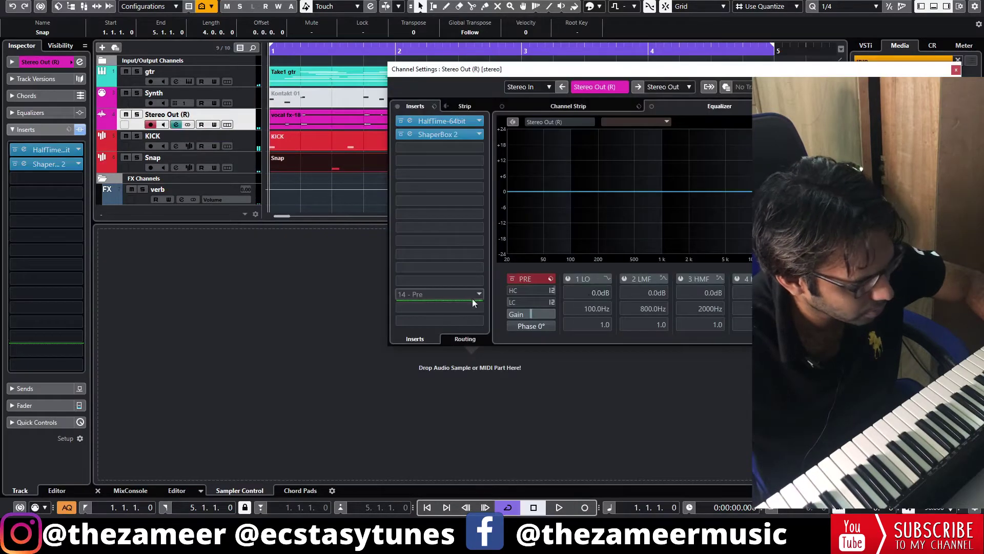
key("space")
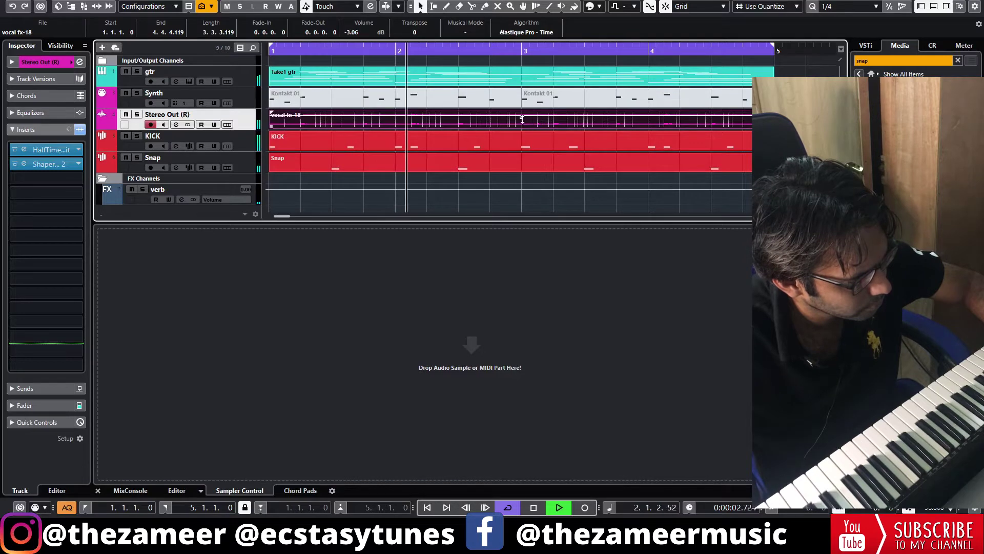
left_click_drag(522, 119, 522, 118)
key("ctrl+shift+a")
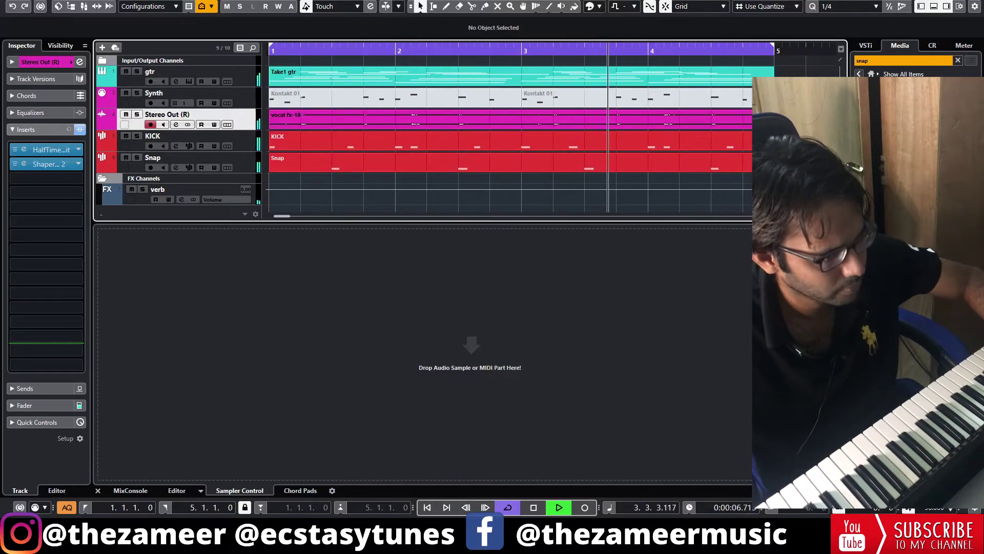
Stop playback and record a four-bar hi-hat pattern with the 081 Hihat SK.wav sample.
key("space")
left_click(288, 77)
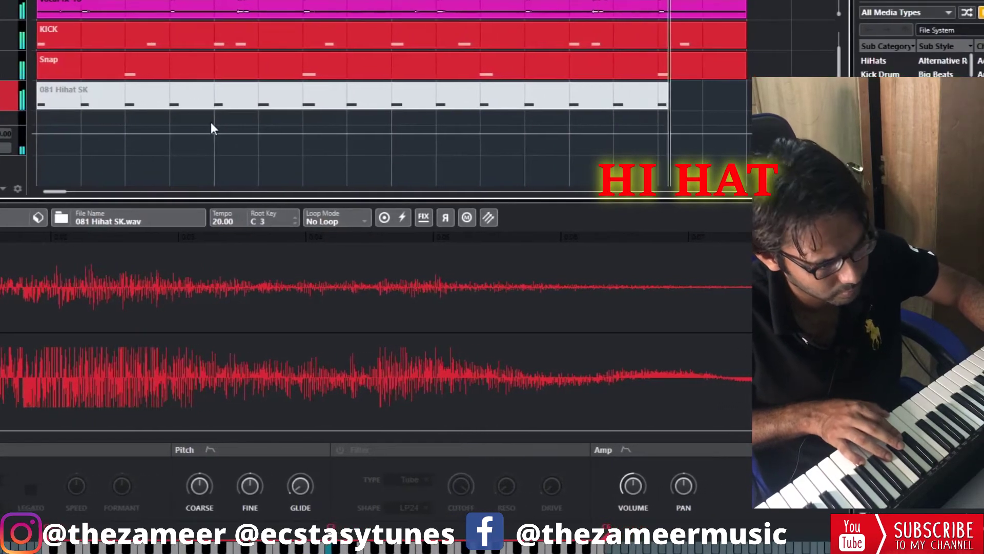
key("space")
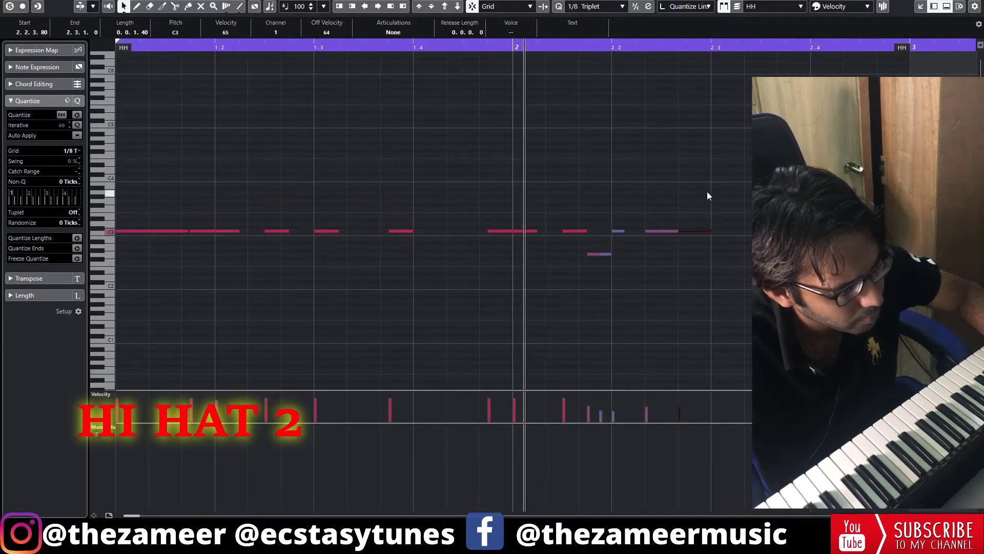
Complete the two-bar HH pattern with 1/8-triplet notes in its second bar, and repeat the part over bars 3 and 4.
left_click(769, 204)
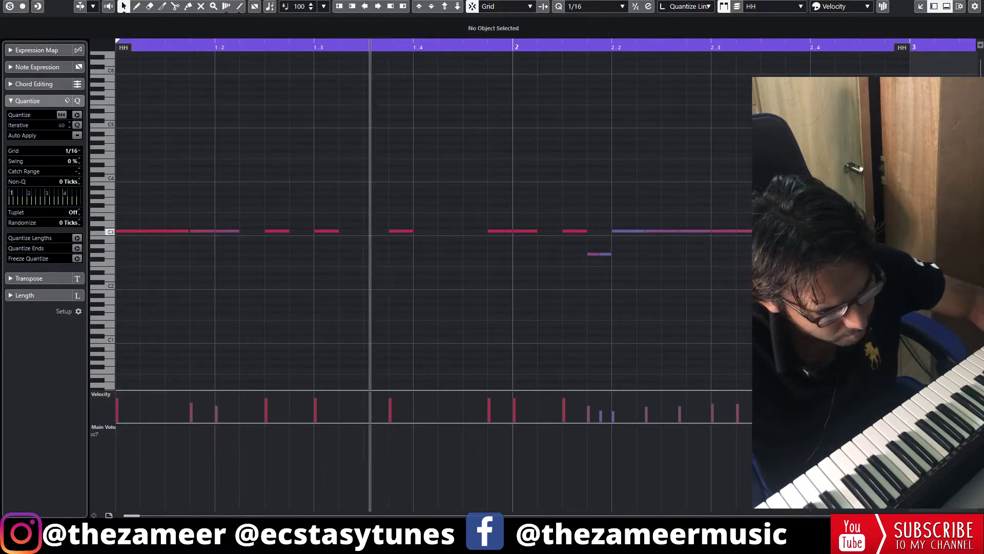
left_click(847, 232)
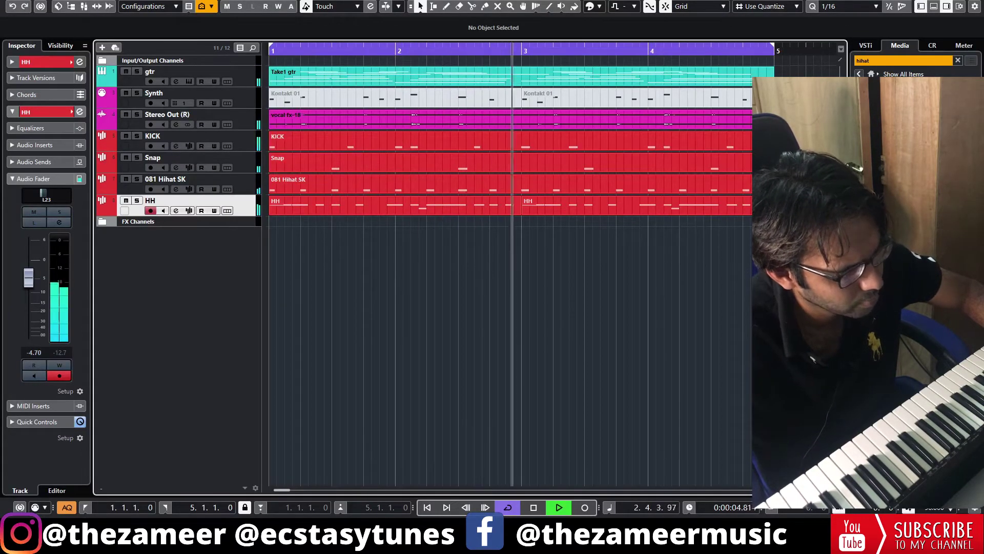
key("space")
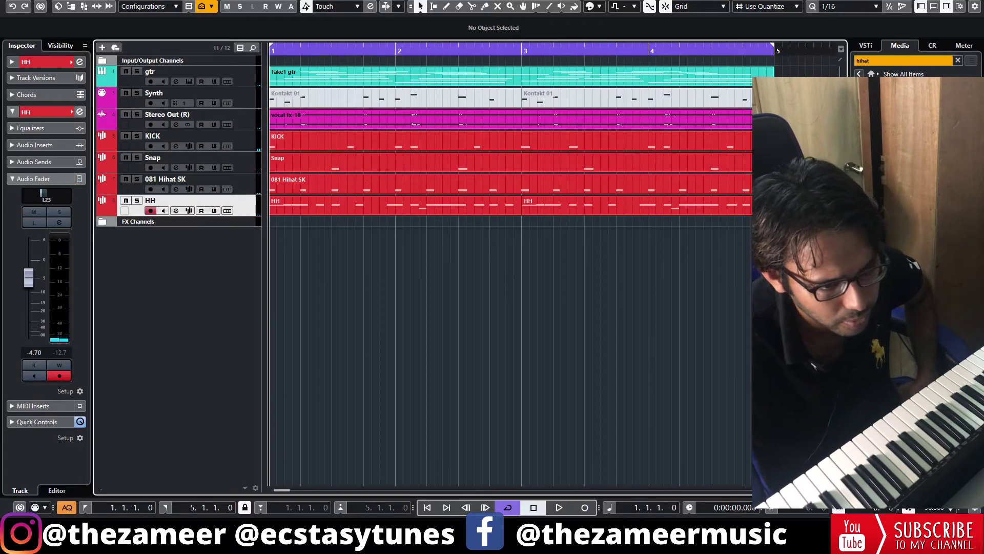
Find a shaker sample, record a two-bar shaker part with 16_hit-shaker7.wav and duplicate it over bars 3 and 4.
double_click(927, 62)
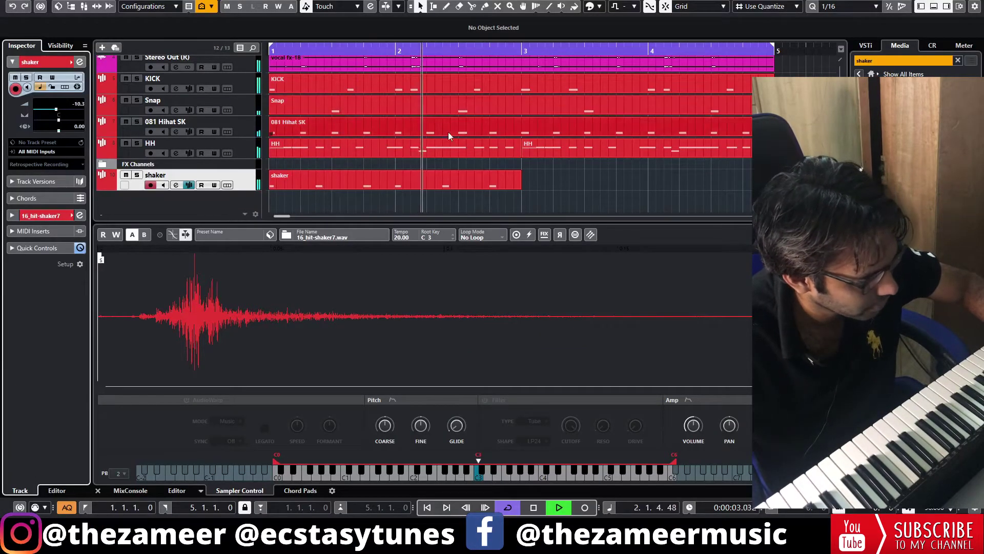
left_click(573, 192)
left_click_drag(519, 184, 651, 194)
left_click(742, 162)
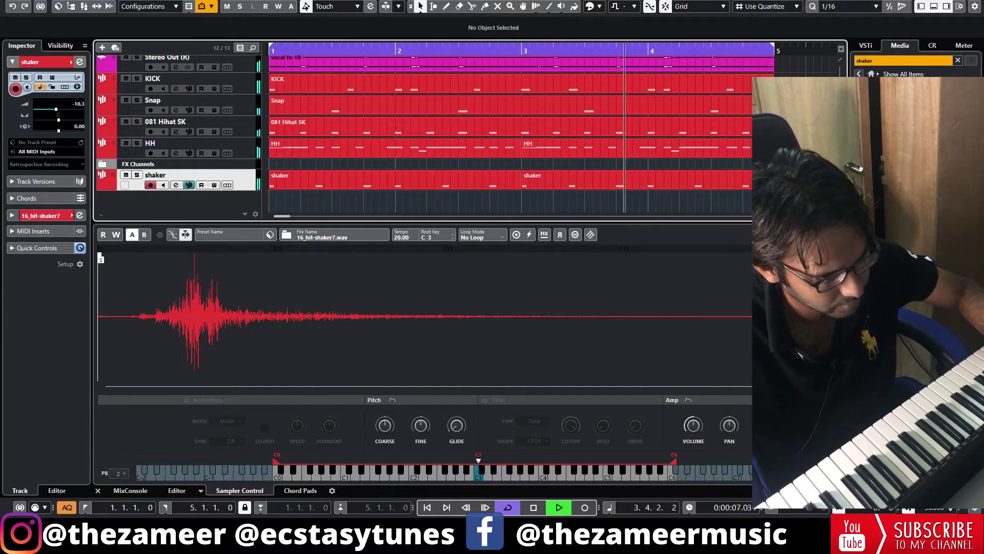
left_click(934, 7)
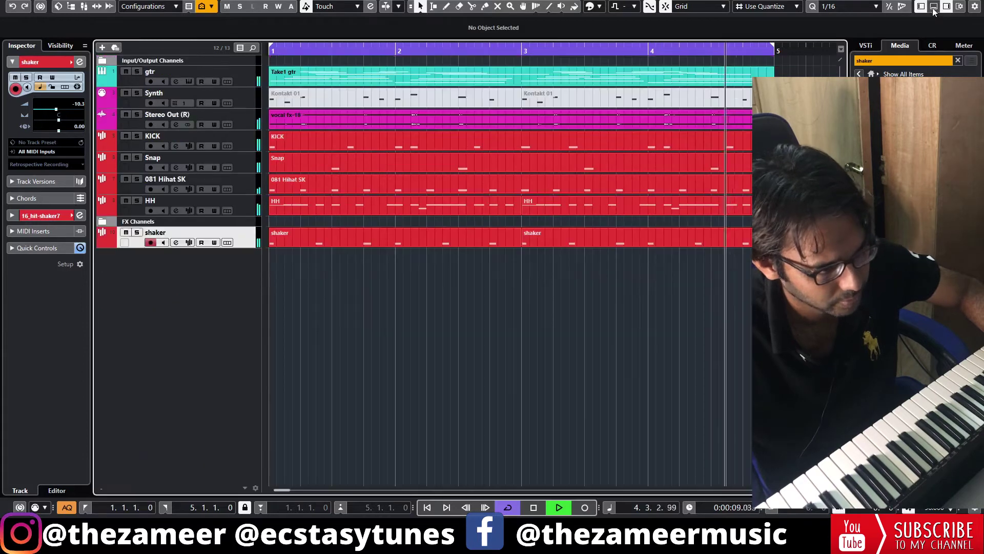
key("space")
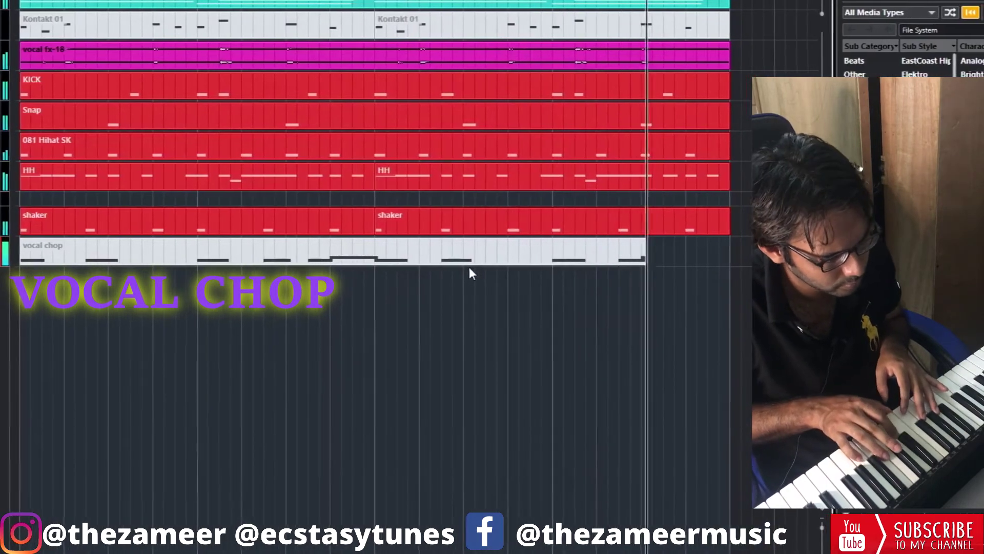
Finish recording the four-bar vocal chop part and render it to a new audio track, muting the original.
key("space")
right_click(166, 258)
mouse_move(341, 348)
left_click(510, 344)
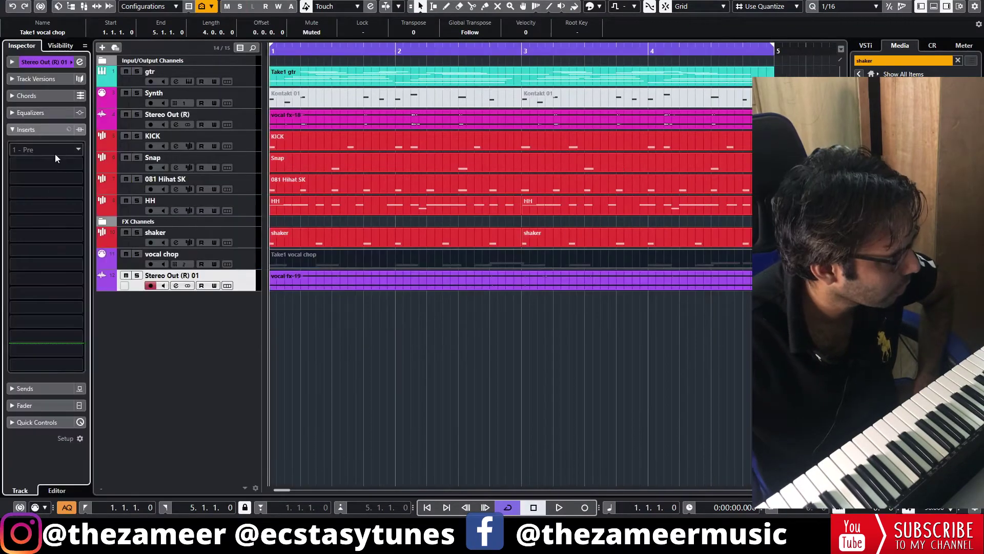
Send the rendered vocal chop track to the verb channel at a level of -4.43 while playing the loop.
left_click(59, 149)
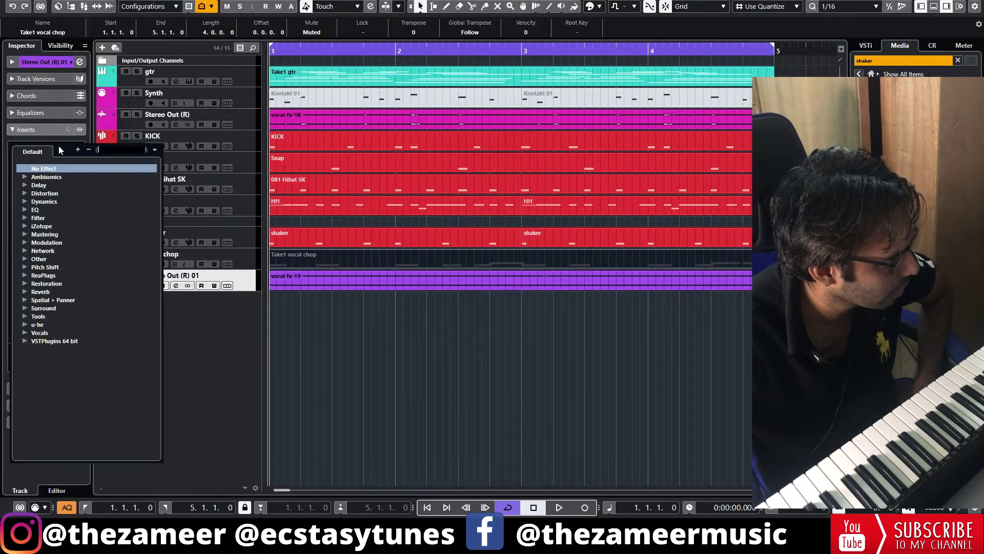
left_click(200, 373)
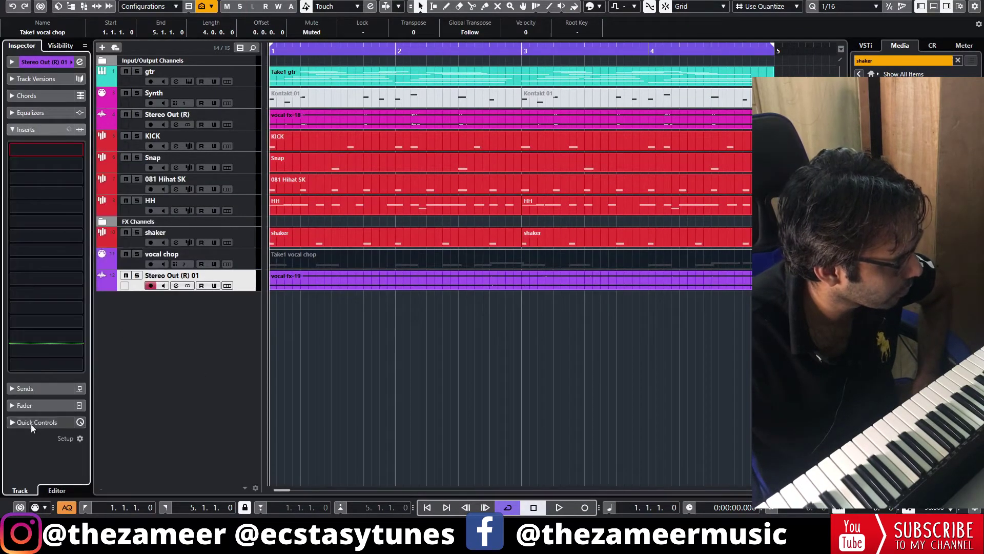
left_click(40, 389)
left_click(39, 168)
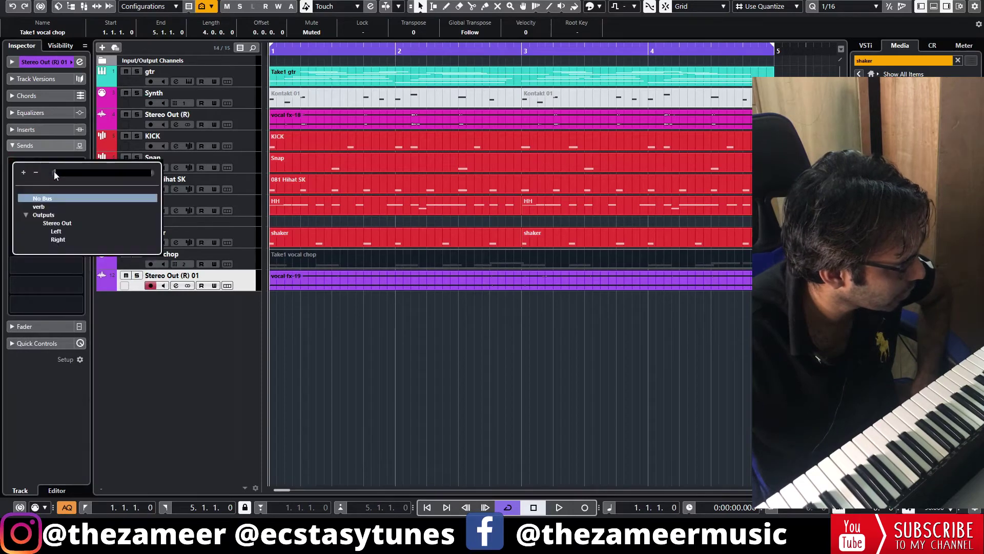
left_click(48, 206)
key("space")
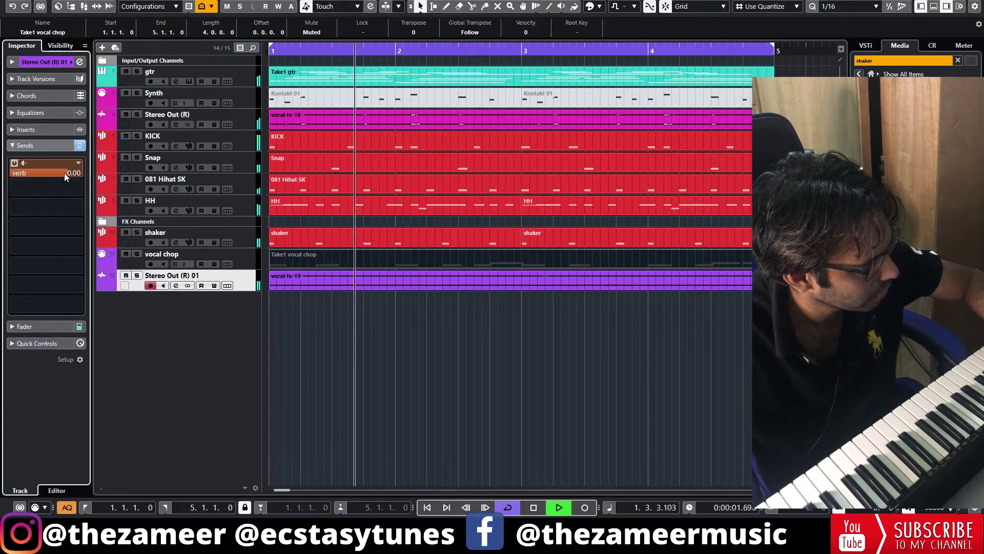
left_click_drag(48, 172, 35, 171)
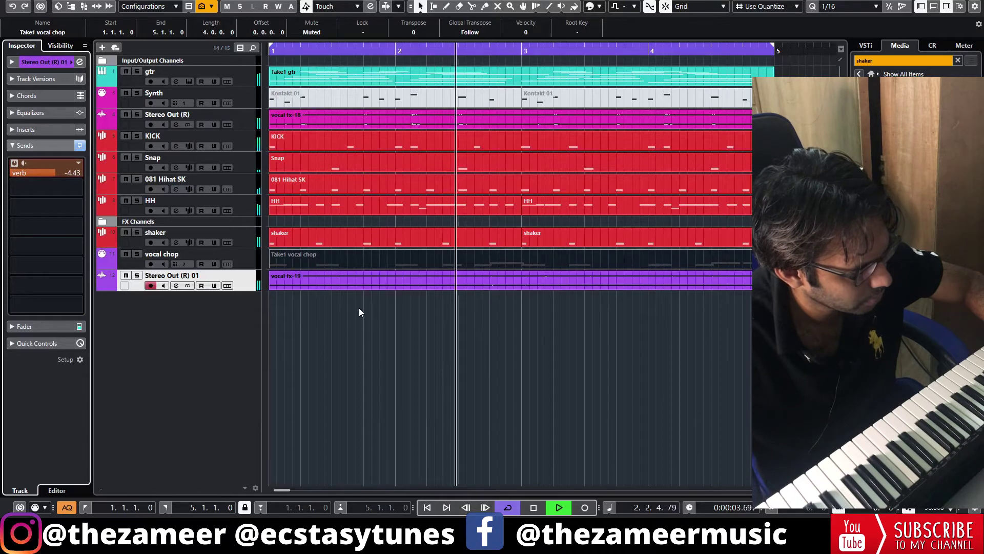
Add a send from the rendered vocal chop track to a delay FX channel at a level of -27.4.
left_click(446, 347)
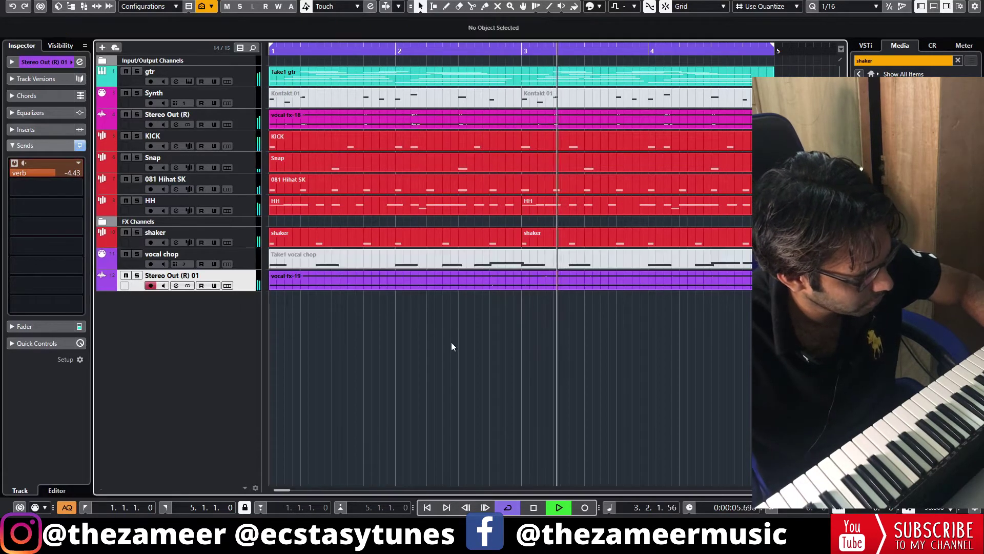
left_click(45, 187)
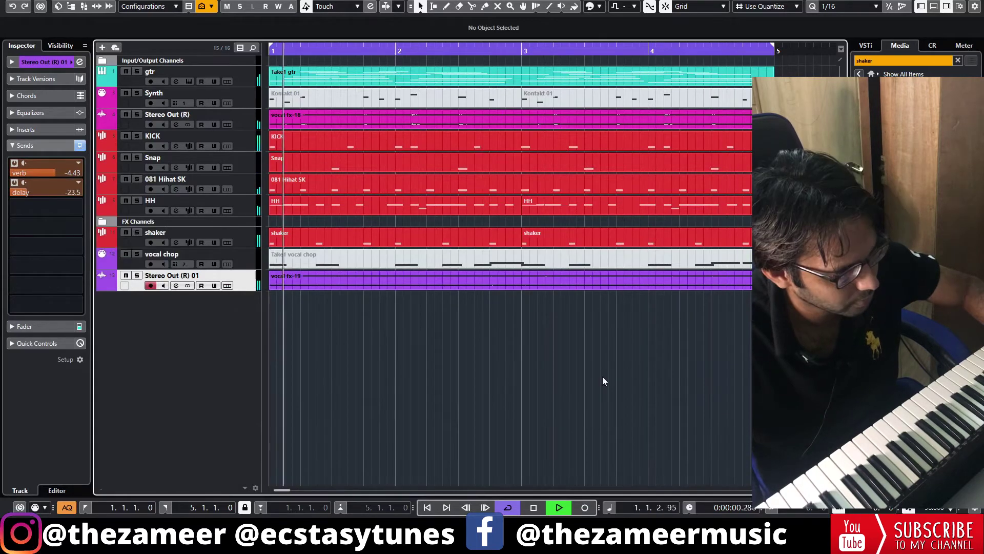
left_click_drag(24, 194, 16, 197)
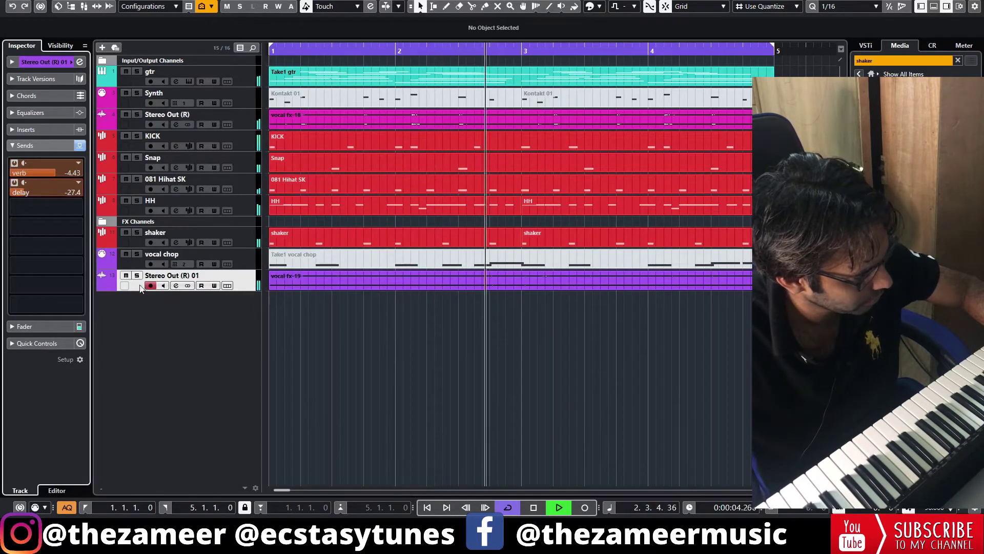
Apply low-cut and high-cut filters to the rendered vocal chop channel and insert Distroyer with the Asymmetric Mid Band preset.
left_click(176, 286)
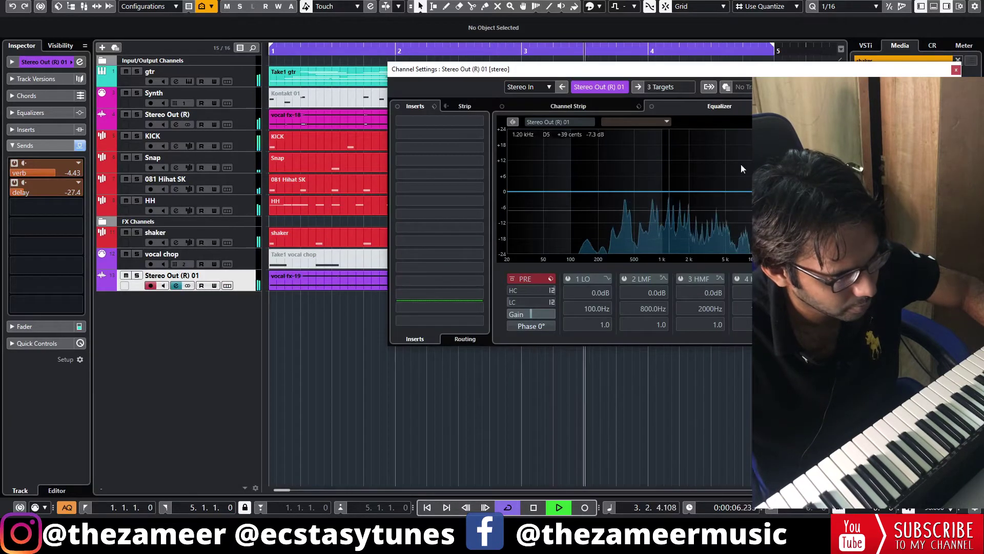
mouse_move(521, 303)
mouse_move(521, 302)
left_mouse_down()
mouse_move(539, 303)
mouse_move(535, 291)
left_mouse_up()
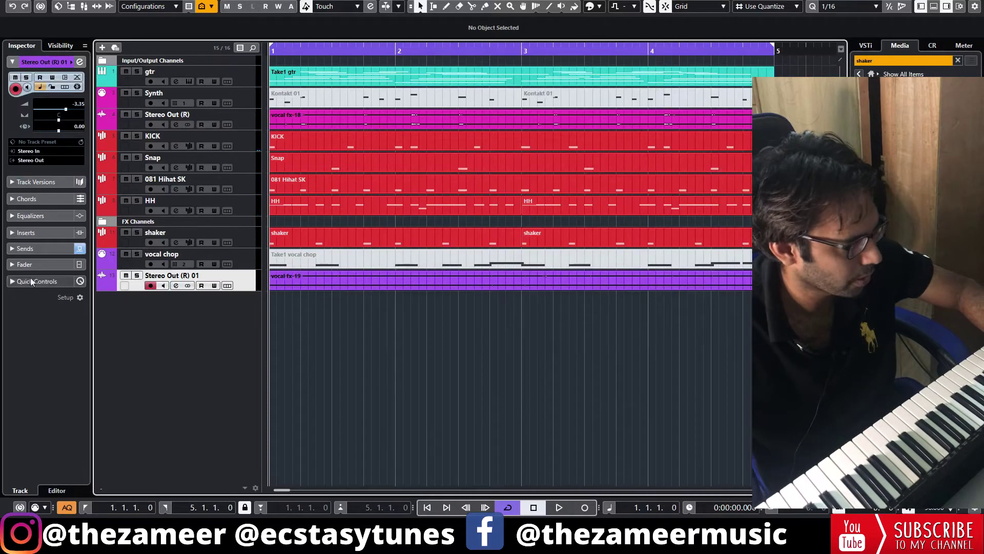
left_click(176, 285)
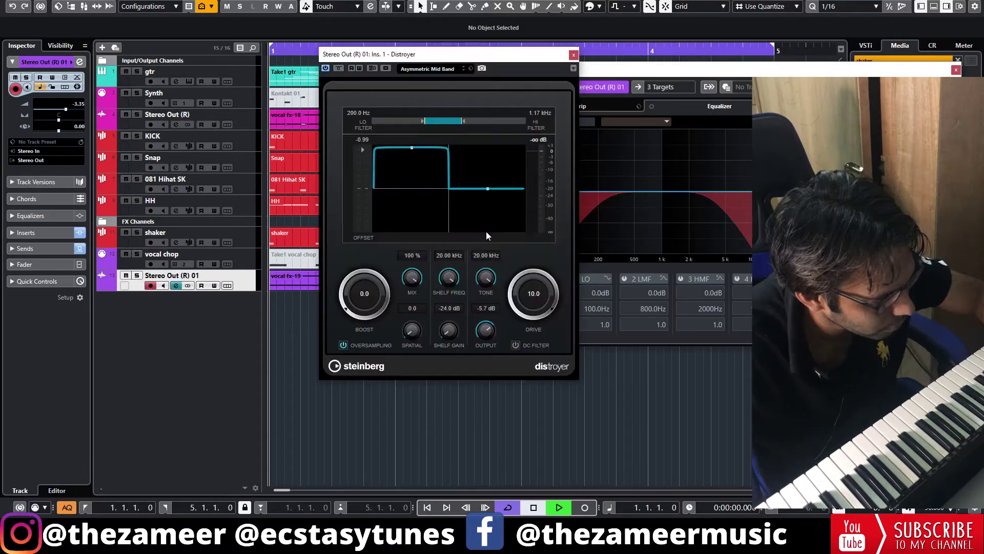
Stop playback and create a new track version v2 on the vocal chop track.
key("space")
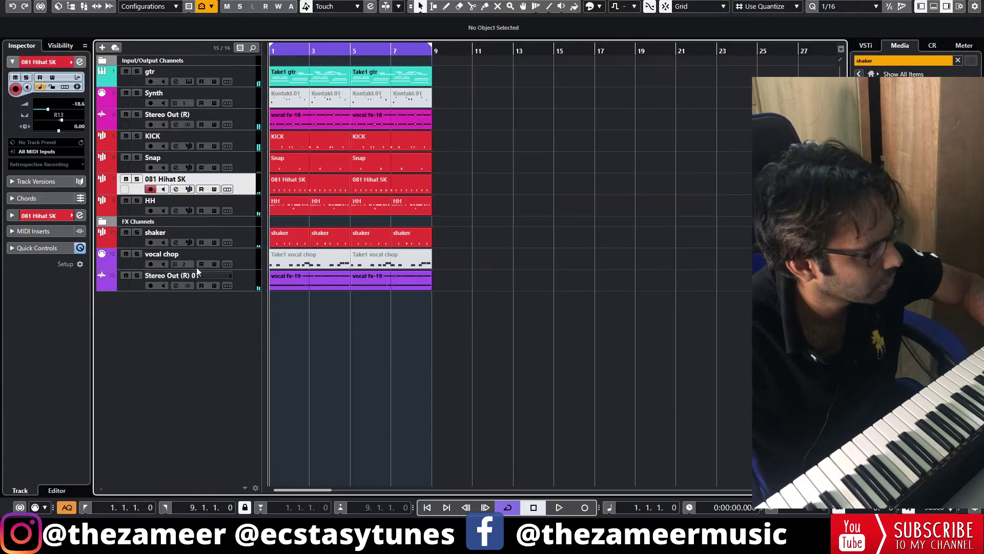
left_click(242, 261)
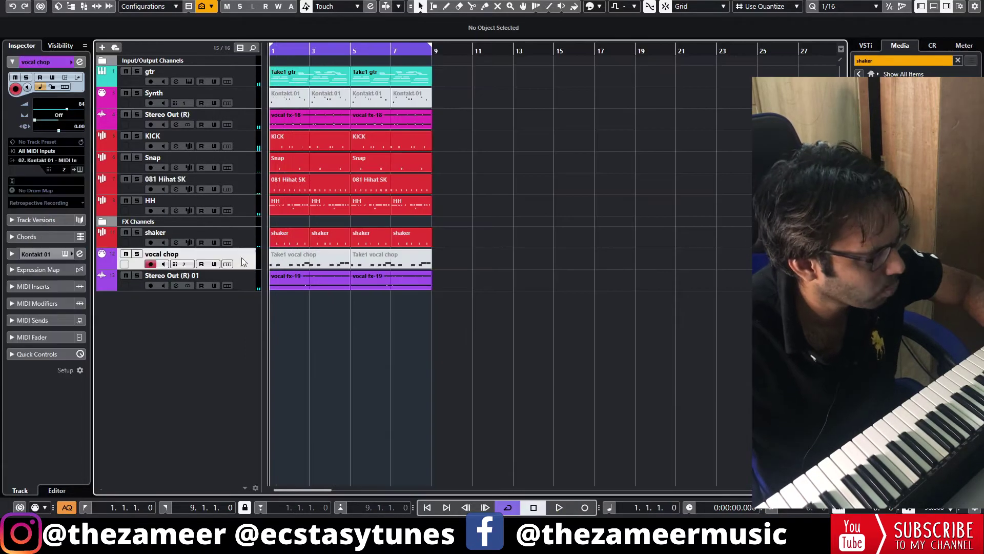
left_click(81, 168)
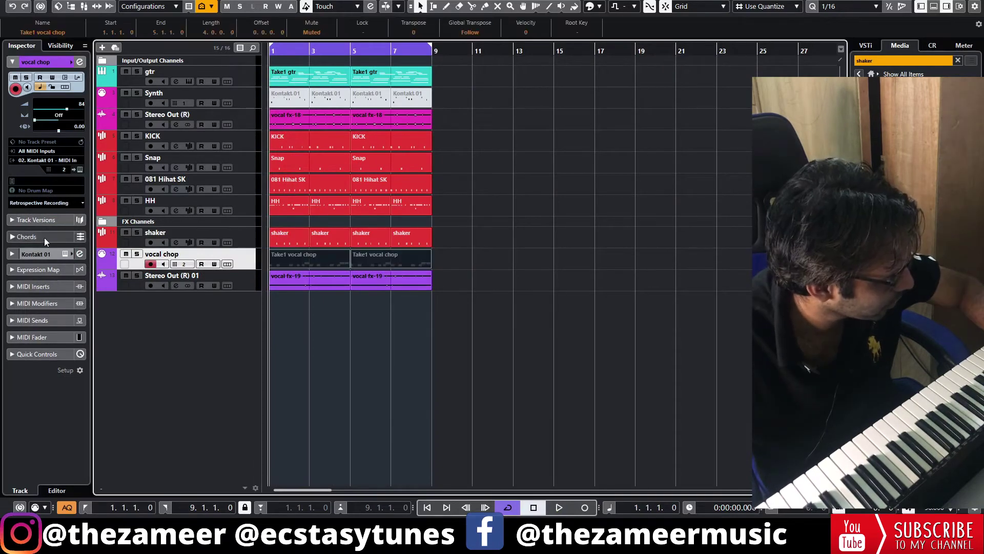
left_click(50, 219)
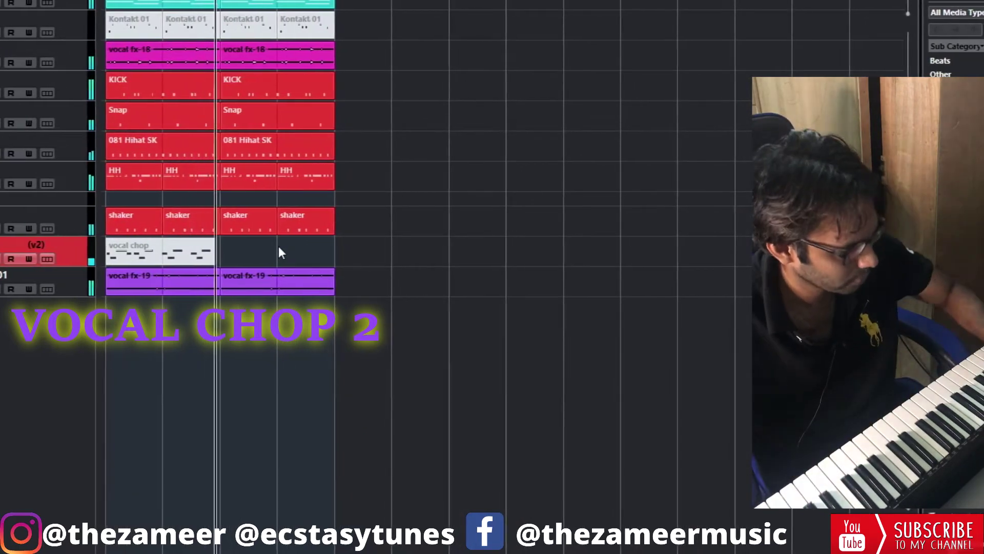
Record a second vocal chop pattern in version v2 from bar 1 and play it back.
key("KP_Multiply")
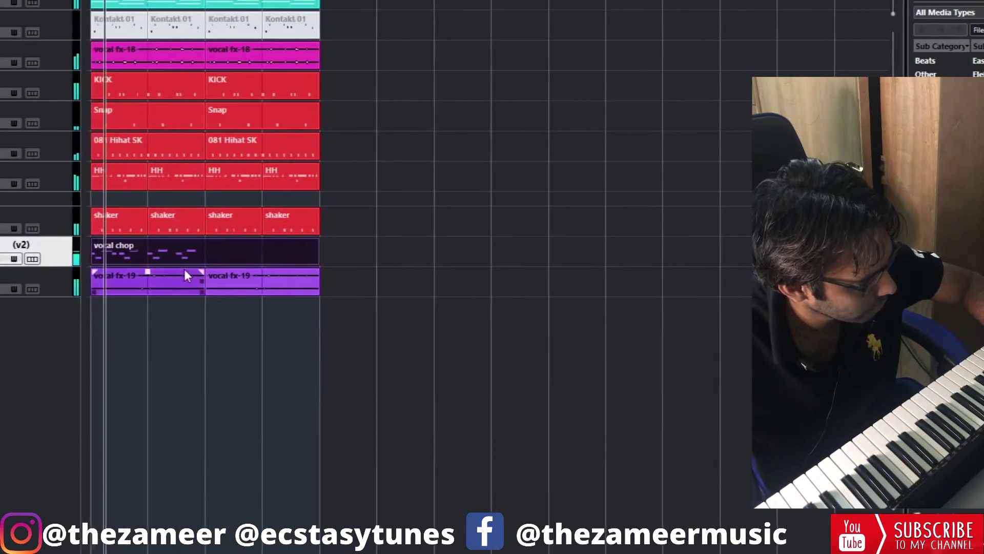
key("space")
key("space")
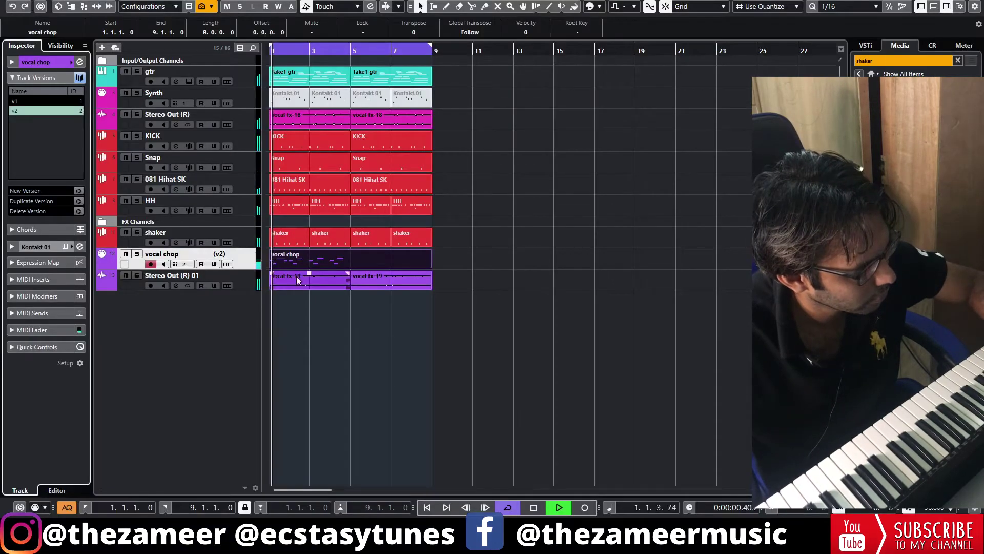
Check the vocal chop v2 notes in the Key Editor, shorten the part to end at bar 5 and stop playback.
double_click(135, 258)
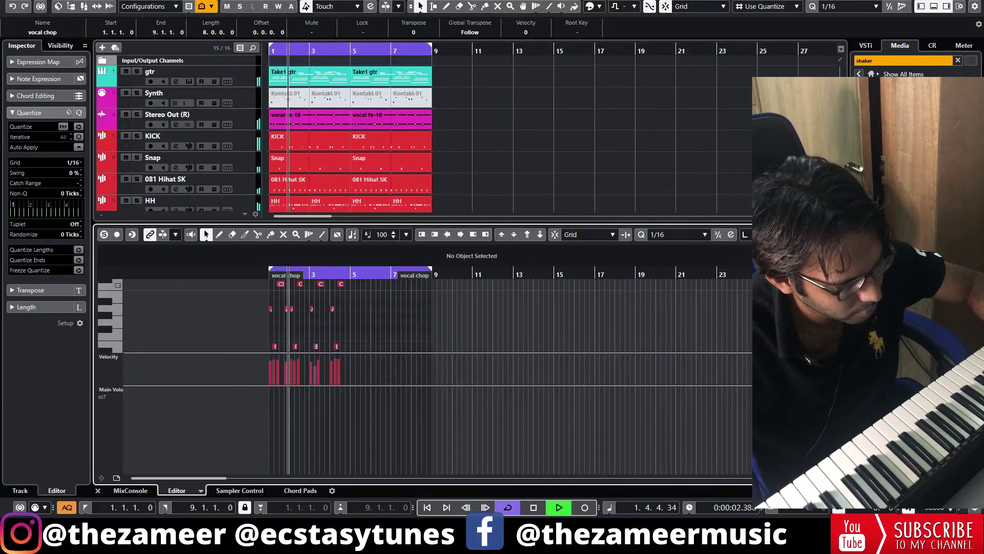
left_click(809, 234)
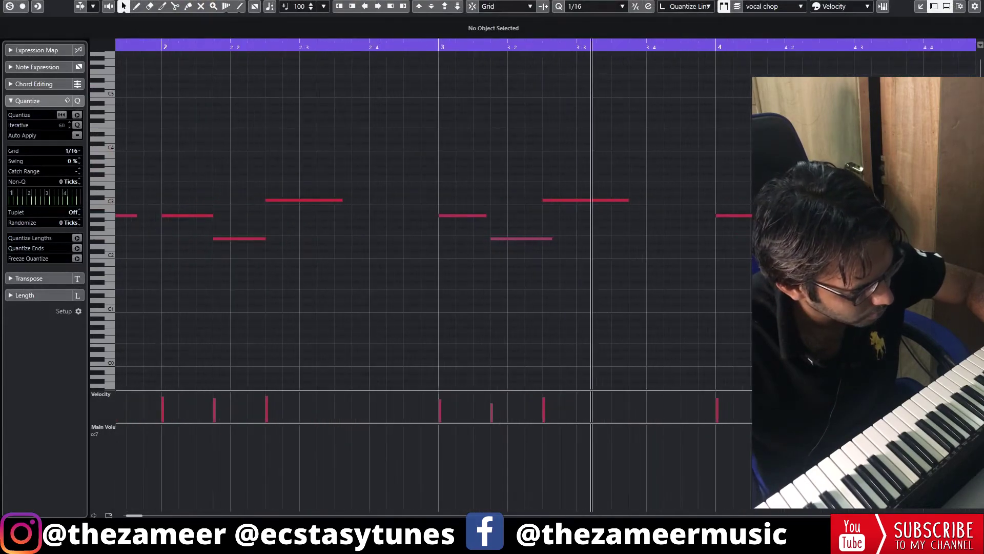
key("g")
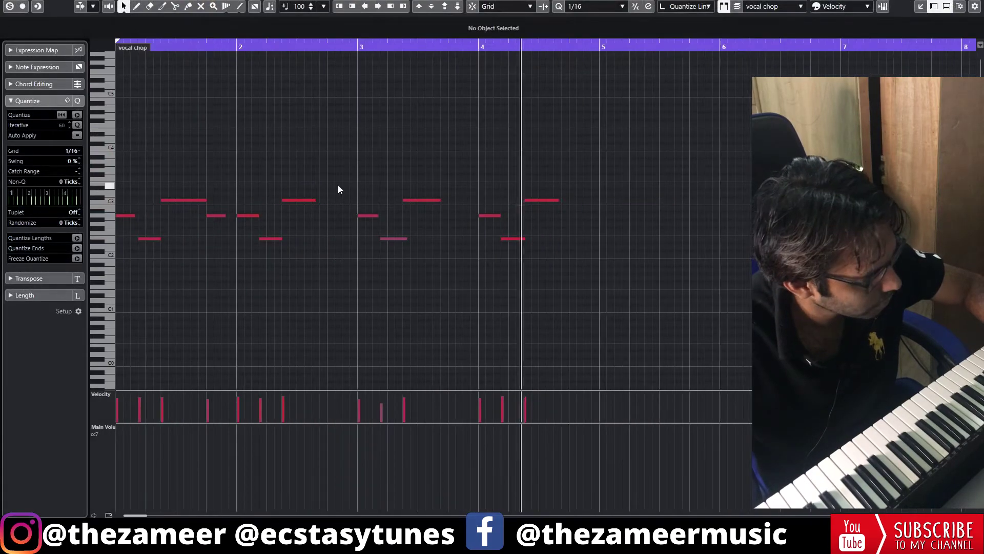
key("s")
key("space")
key("Return")
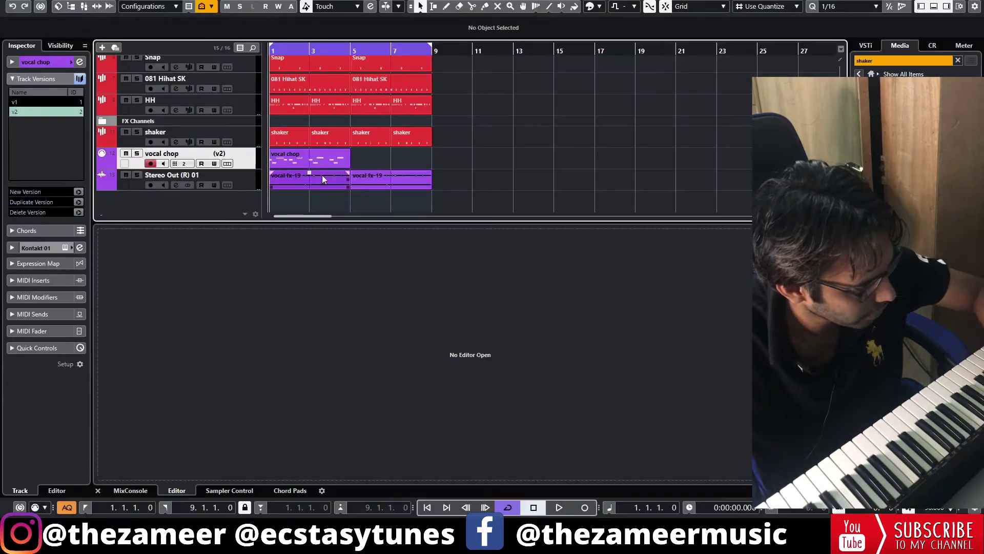
Render the four-bar vocal chop v2 part in place to a new audio track using the current settings.
left_click(324, 160)
right_click(324, 160)
mouse_move(404, 245)
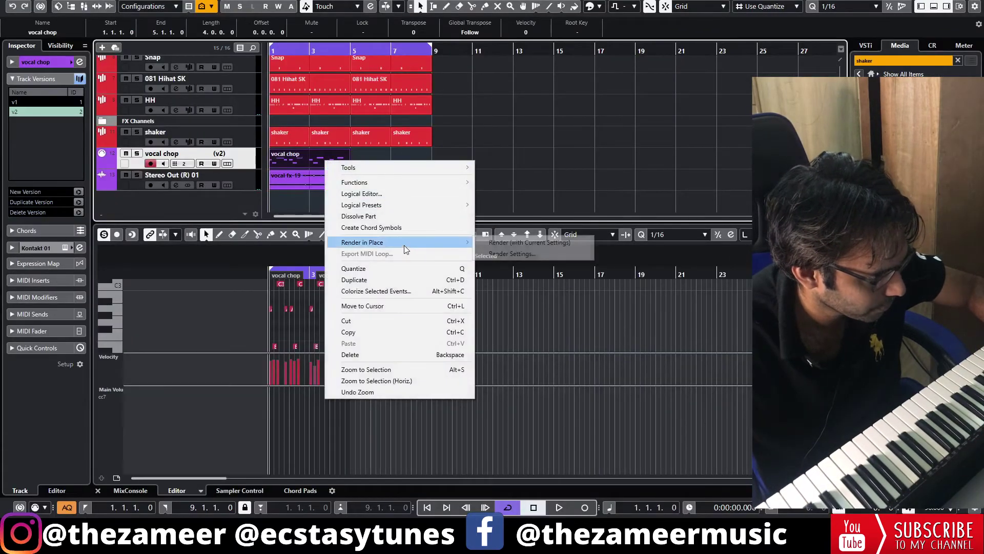
left_click(500, 245)
Set the verb send level to -7.28 on the newly rendered vocal chop track during playback.
key("space")
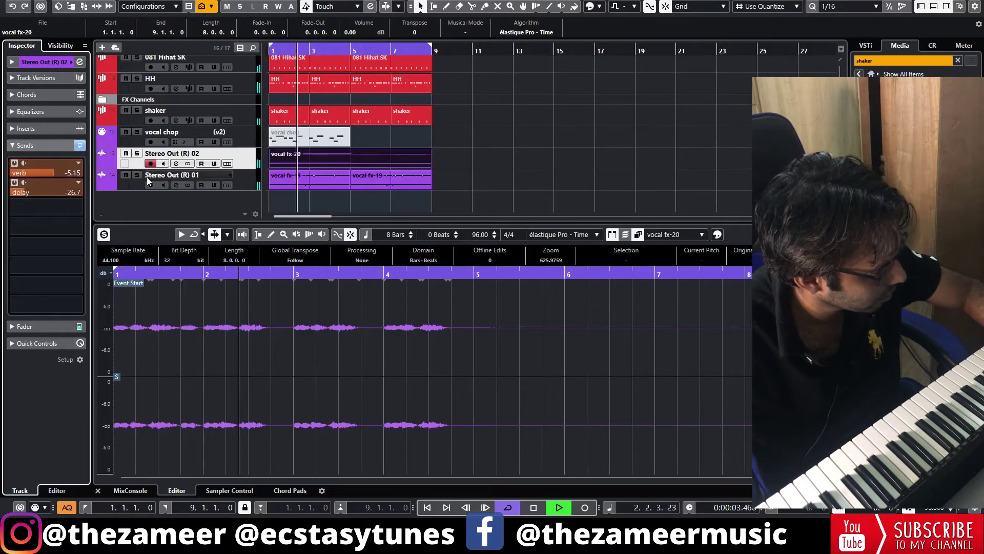
left_click(52, 174)
left_click_drag(41, 173, 42, 174)
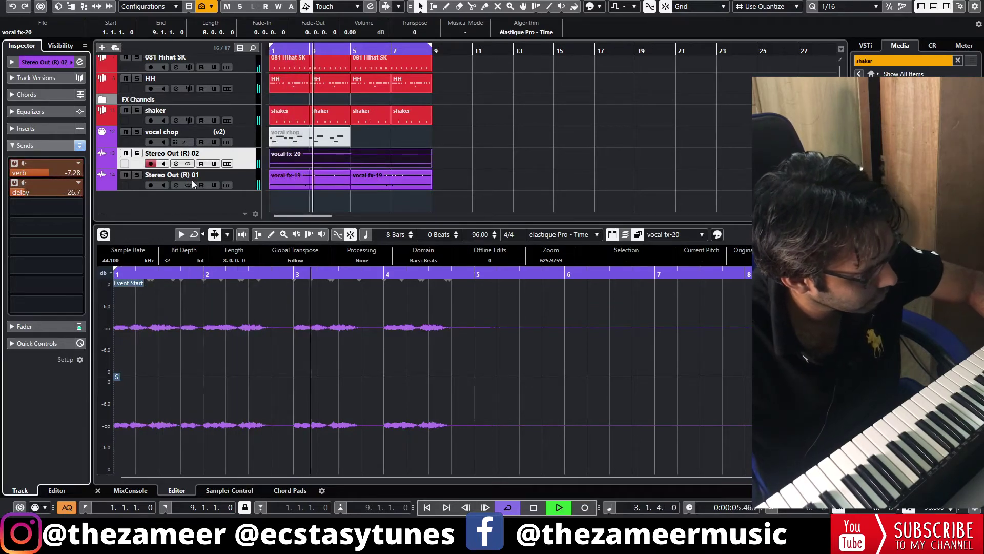
left_click(537, 170)
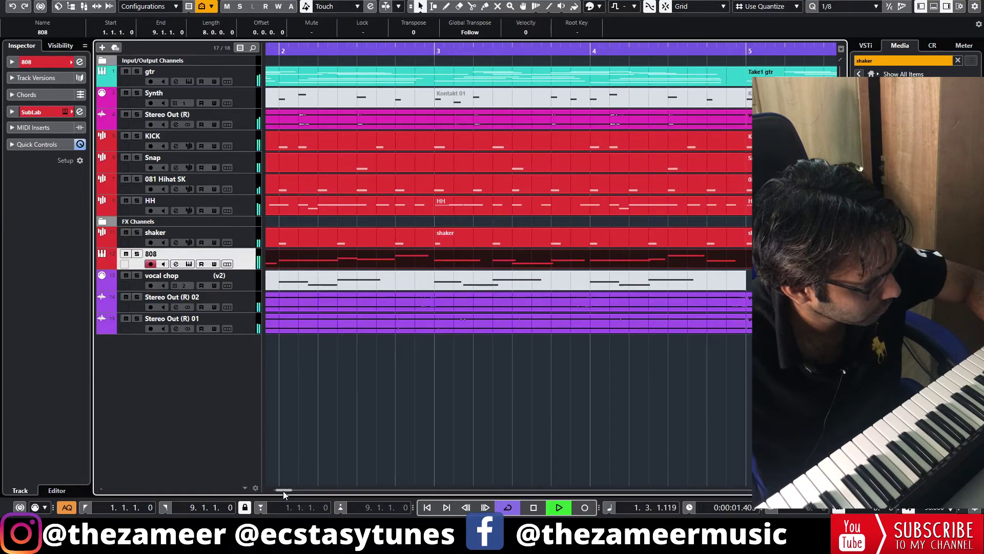
left_click_drag(283, 491, 274, 488)
double_click(417, 266)
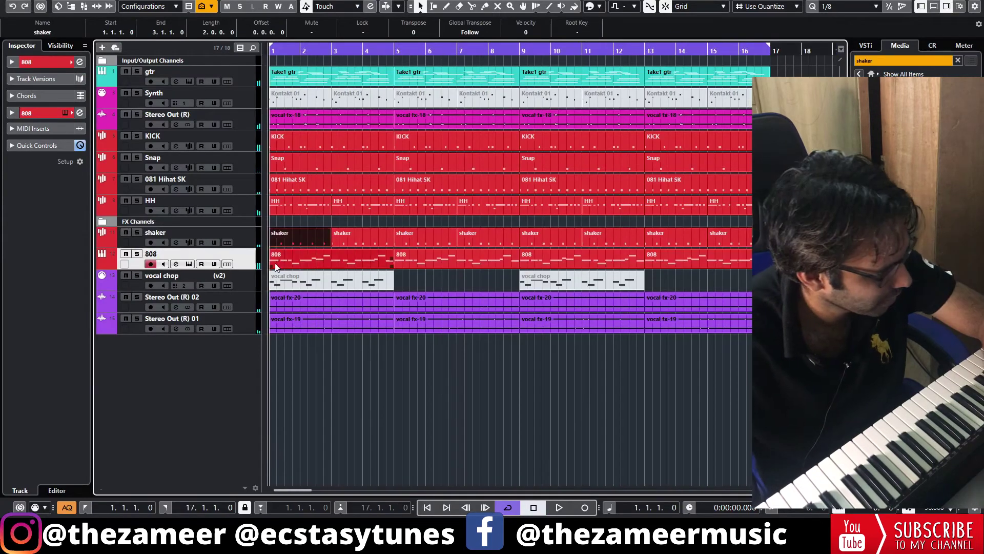
left_click(325, 267)
left_click(380, 302)
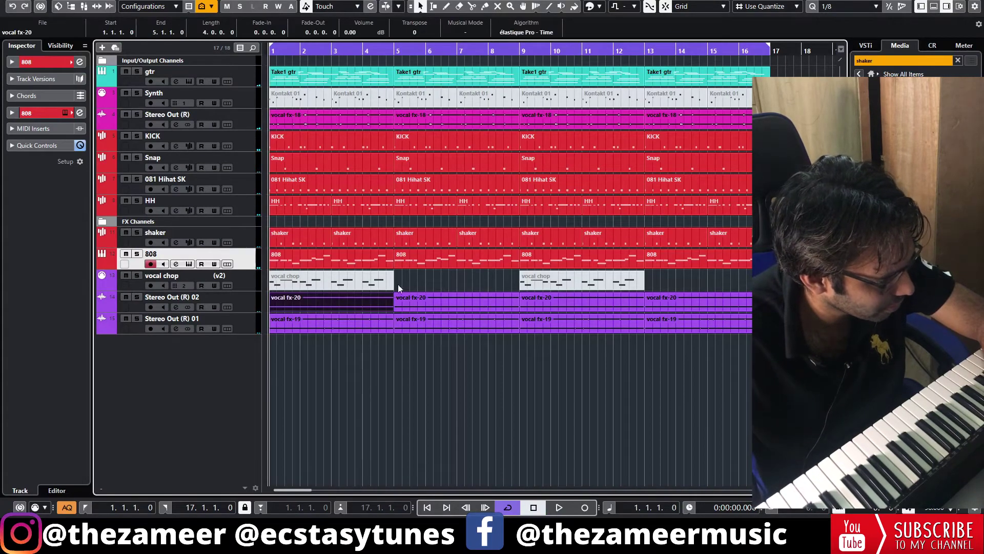
left_click(303, 121)
left_click(308, 81)
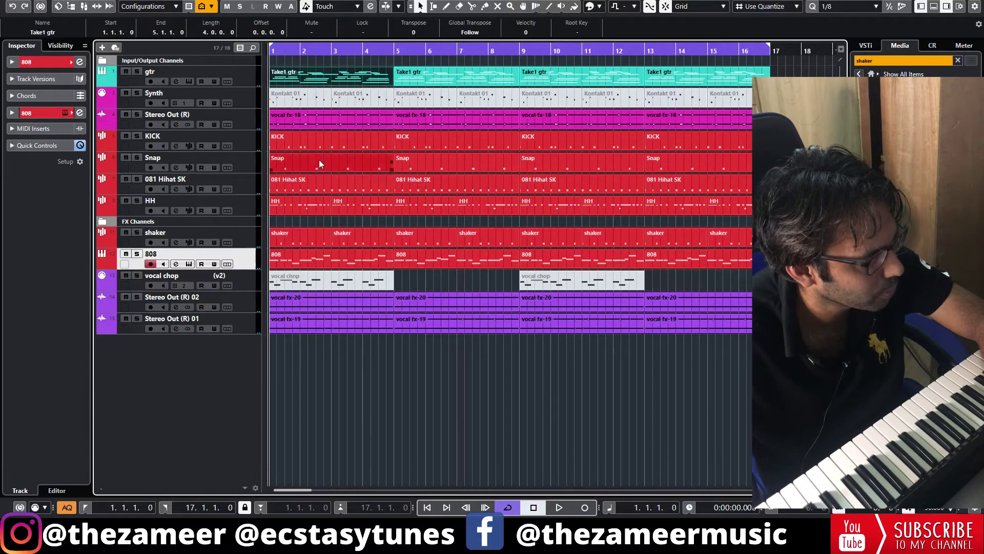
Delete the KICK, Snap and 808 parts in the first four bars and play the arrangement.
left_click(309, 143)
key("Delete")
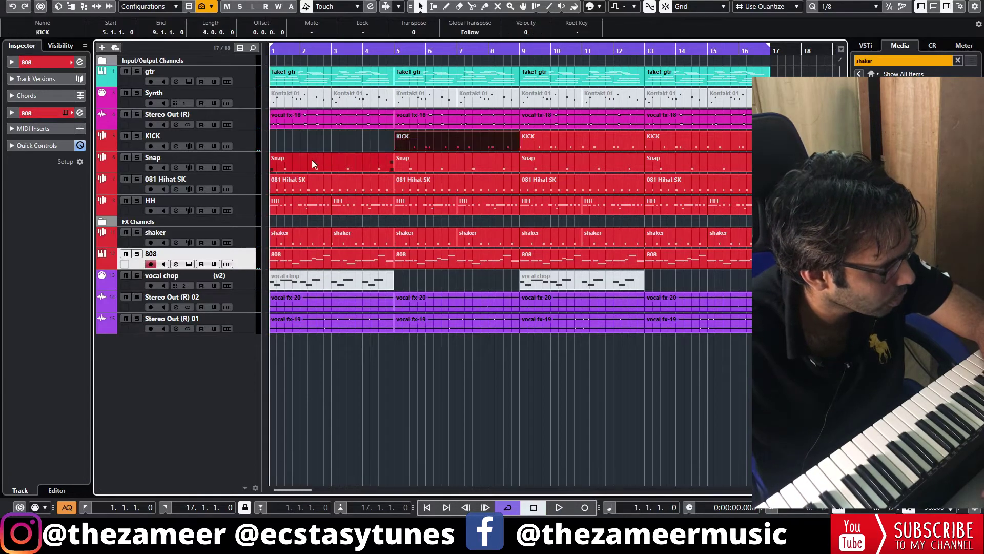
left_click(311, 159)
key("Delete")
left_click(324, 186)
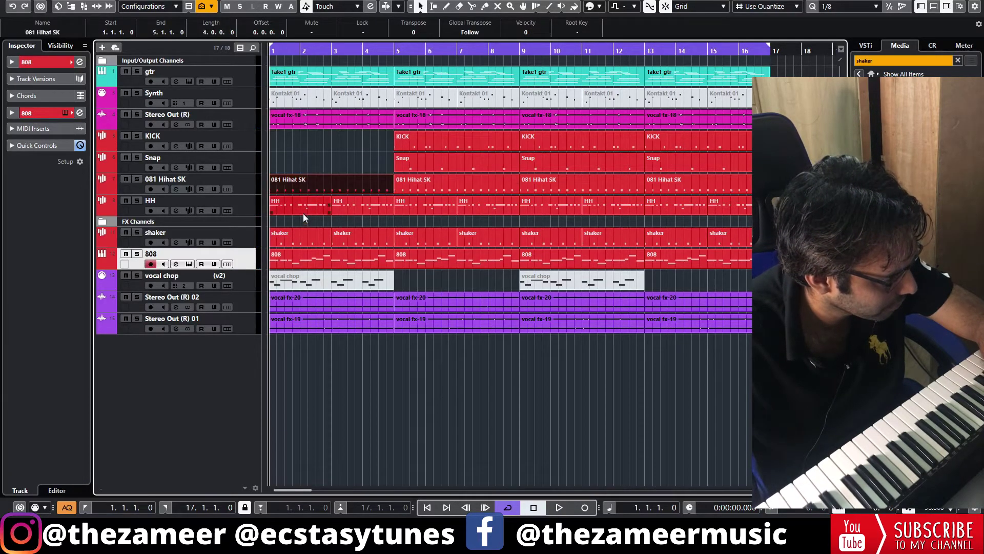
key("space")
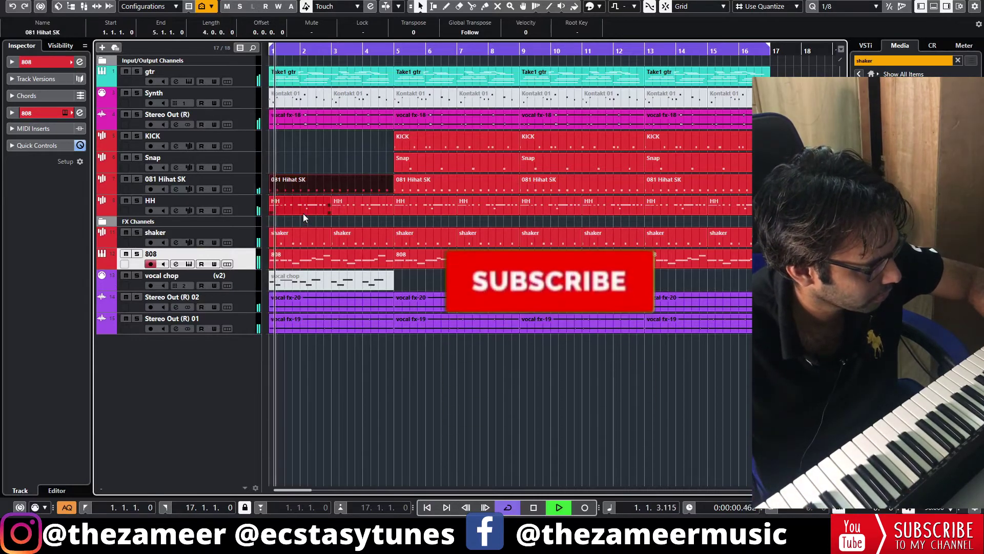
left_click(282, 259)
key("Delete")
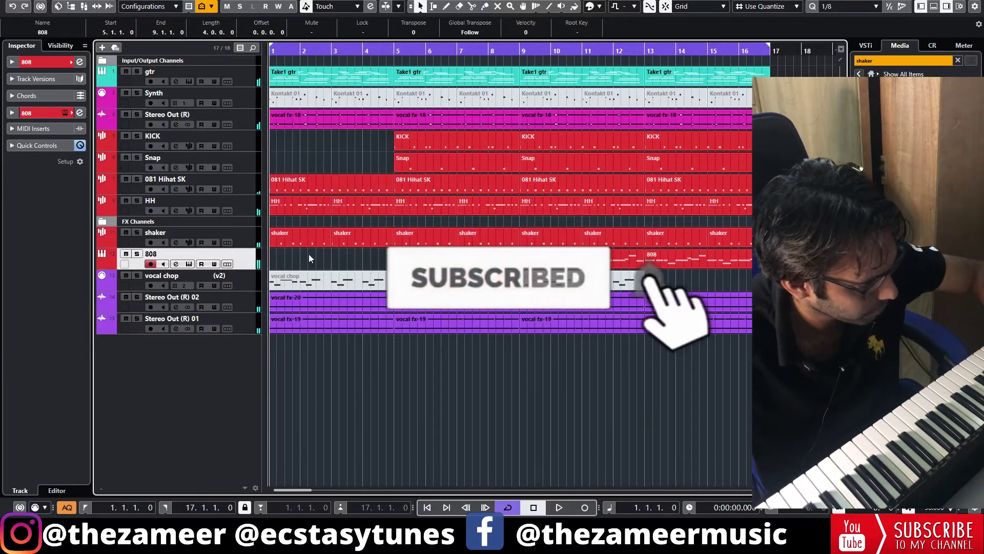
key("space")
key("space")
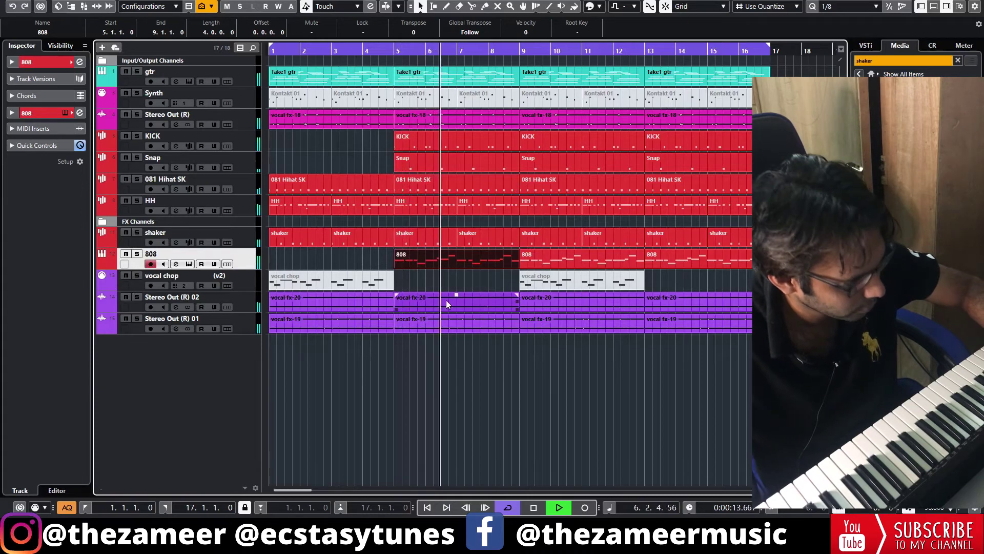
Delete the vocal fx-20 parts at bars 9 and 13 from the Stereo Out (R) 02 track.
left_click(469, 301)
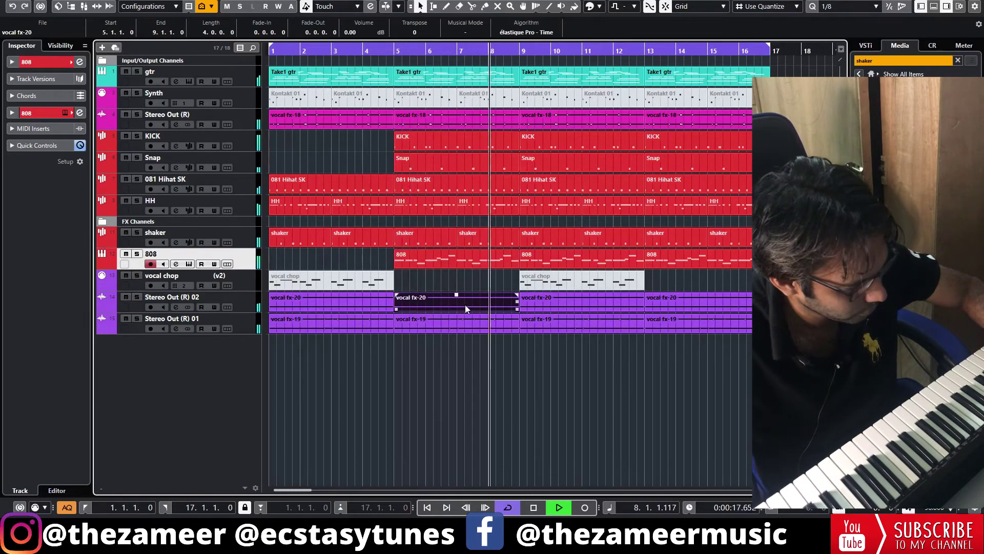
left_click(558, 307)
key("Delete")
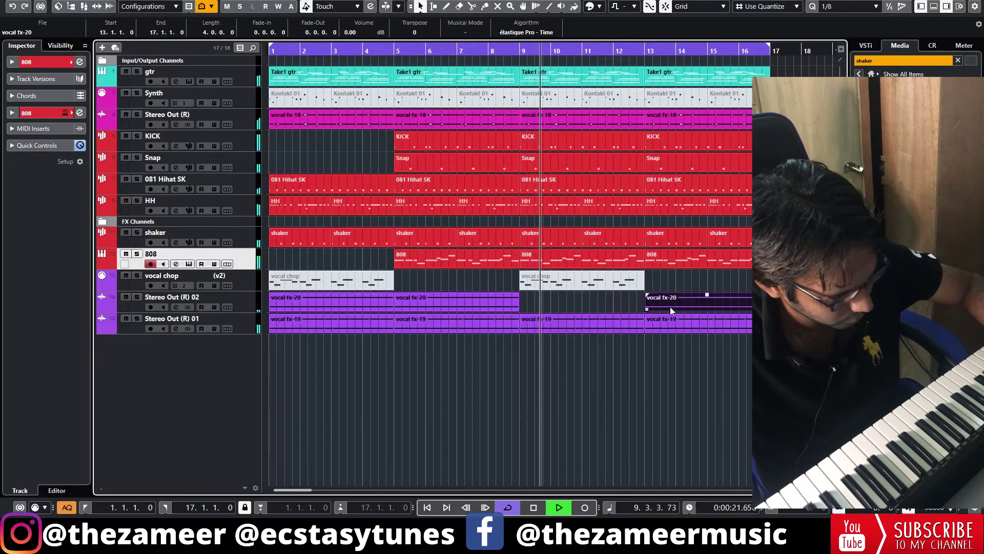
key("Delete")
Duplicate all parts between bars 9 and 17 so the section repeats from bar 17.
key("g")
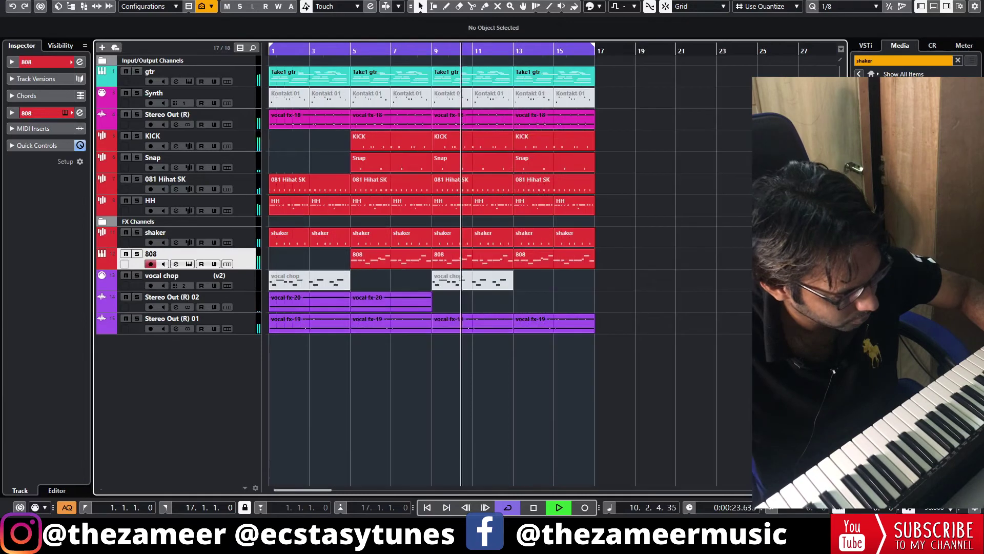
left_click_drag(608, 63, 447, 343)
key("ctrl+d")
left_click(570, 354)
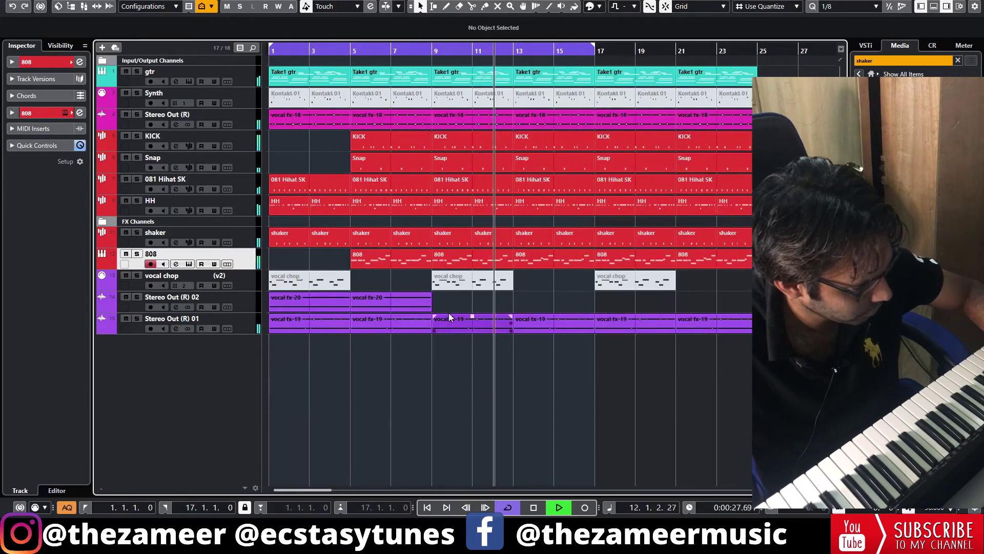
Copy the two vocal fx-20 parts from bar 1 to bar 17 and extend the cycle range to bar 25.
left_click_drag(306, 303, 633, 302)
left_click(768, 353)
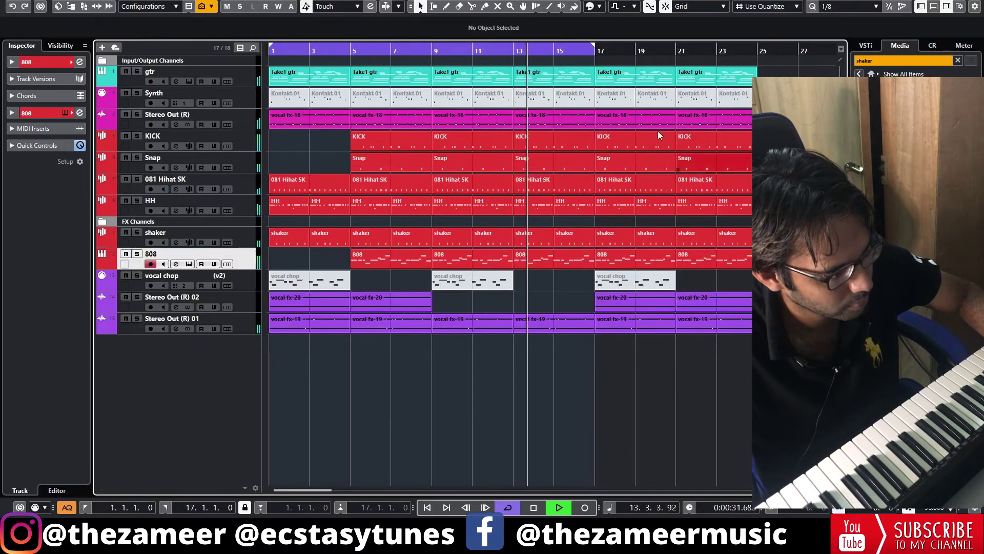
left_click_drag(593, 49, 758, 57)
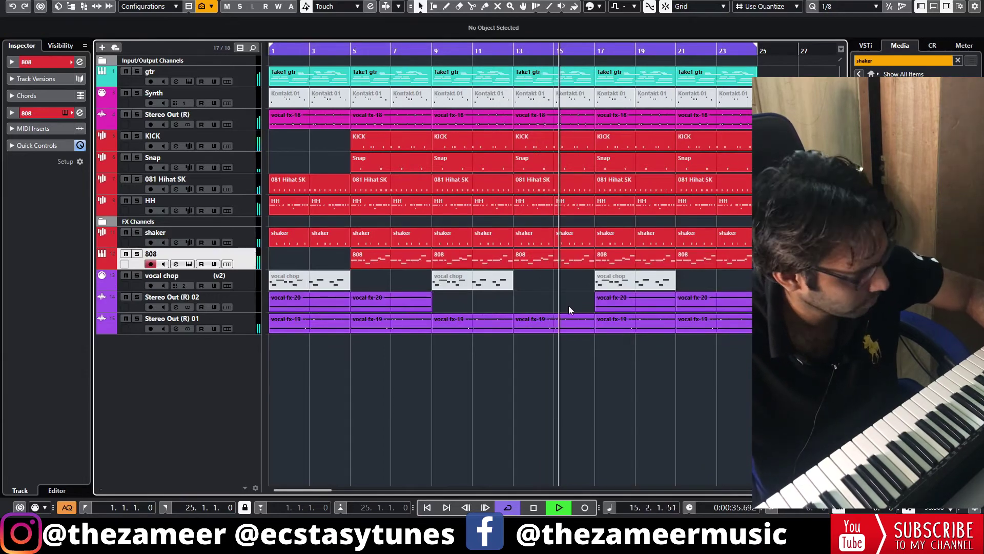
Shorten the Stereo Out (R), drum, shaker, 808 and Stereo Out (R) 01 parts before bar 17 to end at 16.4.1.
left_click_drag(580, 352, 583, 117)
left_click_drag(591, 329, 588, 330)
left_click(580, 50)
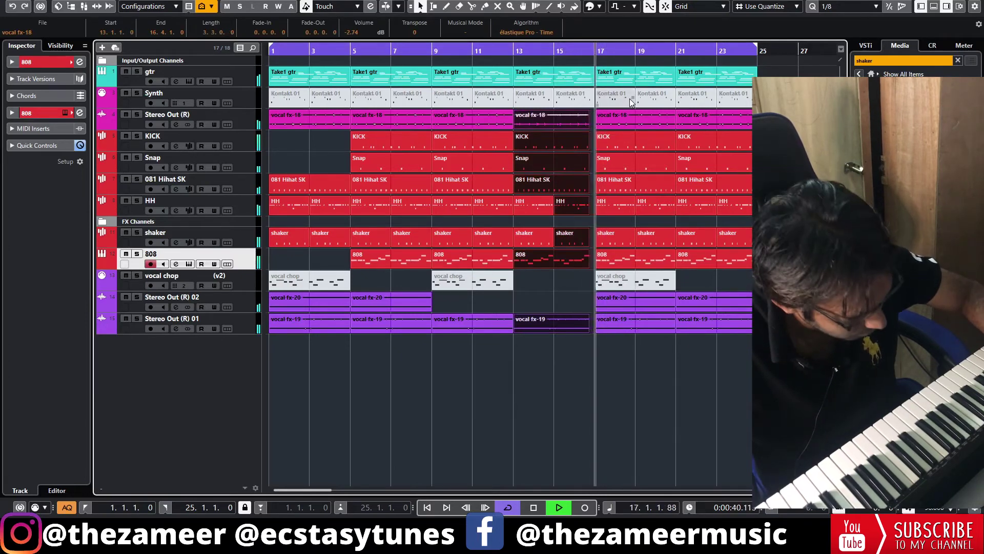
left_click(635, 391)
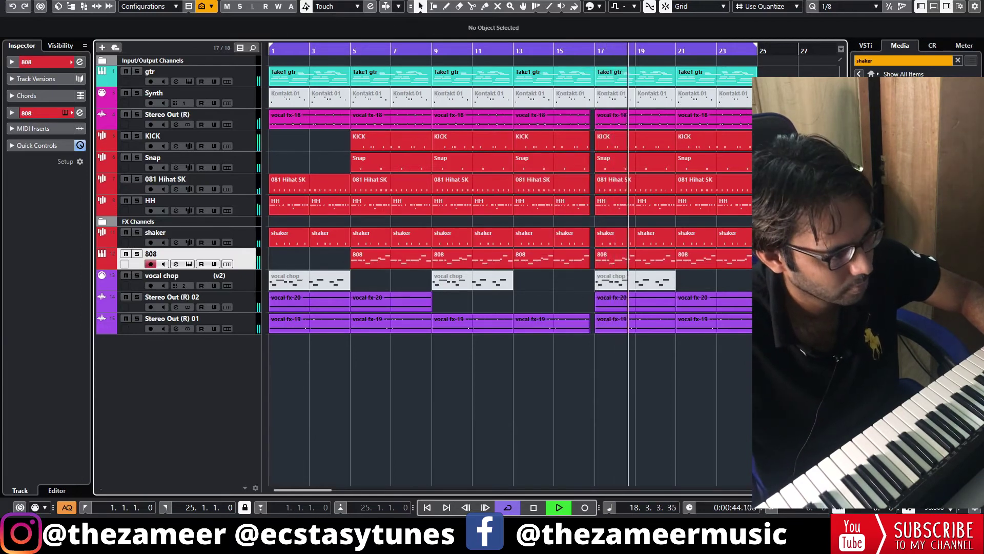
Listen to the new section up to bar 25, select the Stereo Out (R) track and return the stopped cursor to bar 1.
key("h")
key("h")
key("h")
key("g")
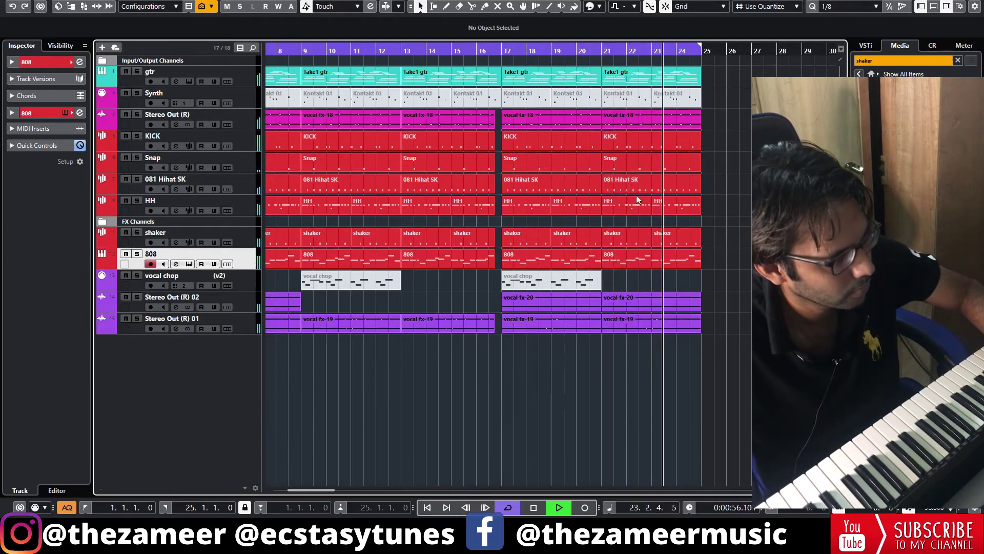
left_click_drag(327, 490, 304, 492)
left_click(206, 115)
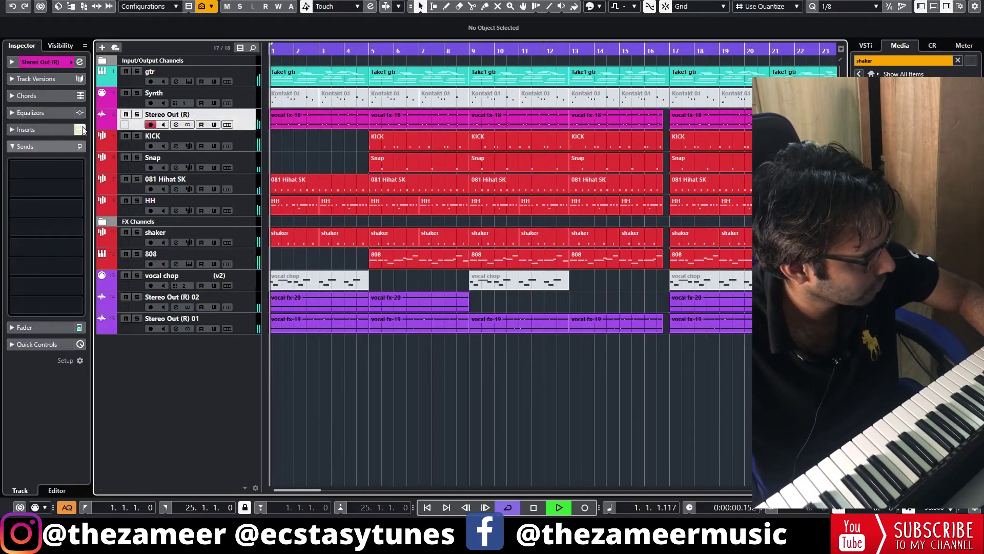
key("space")
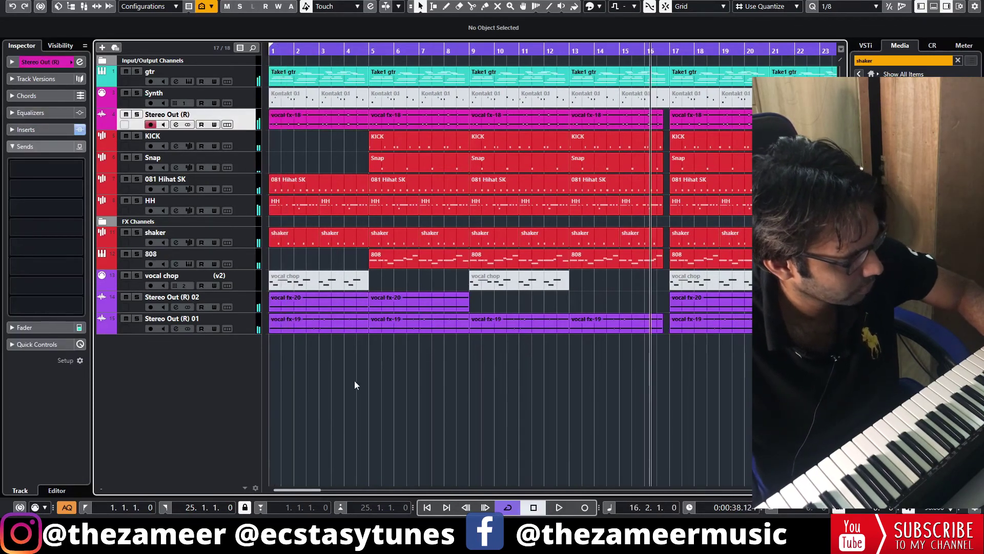
key("Home")
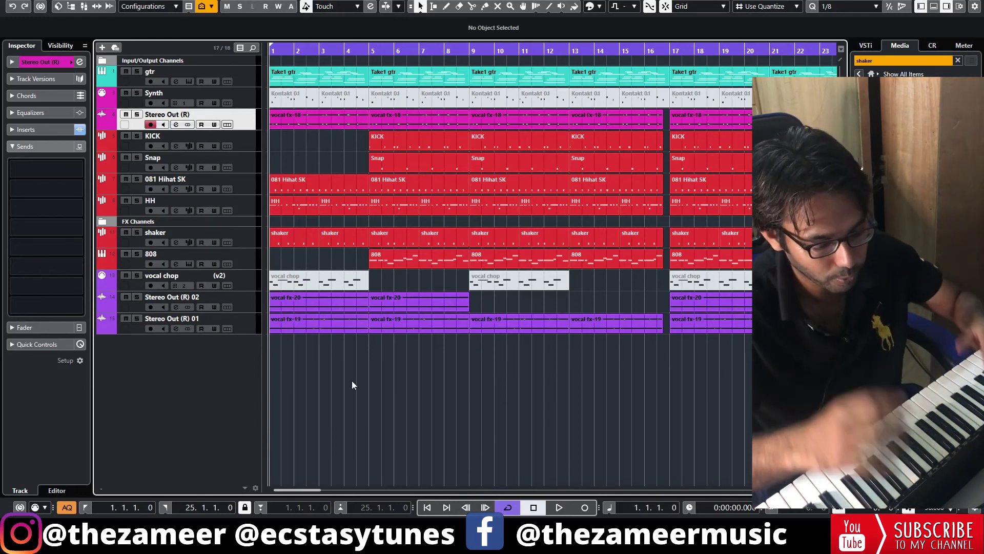
Play the full arrangement from bar 1 with the Inspector hidden, view all 24 bars and stop playback.
key("space")
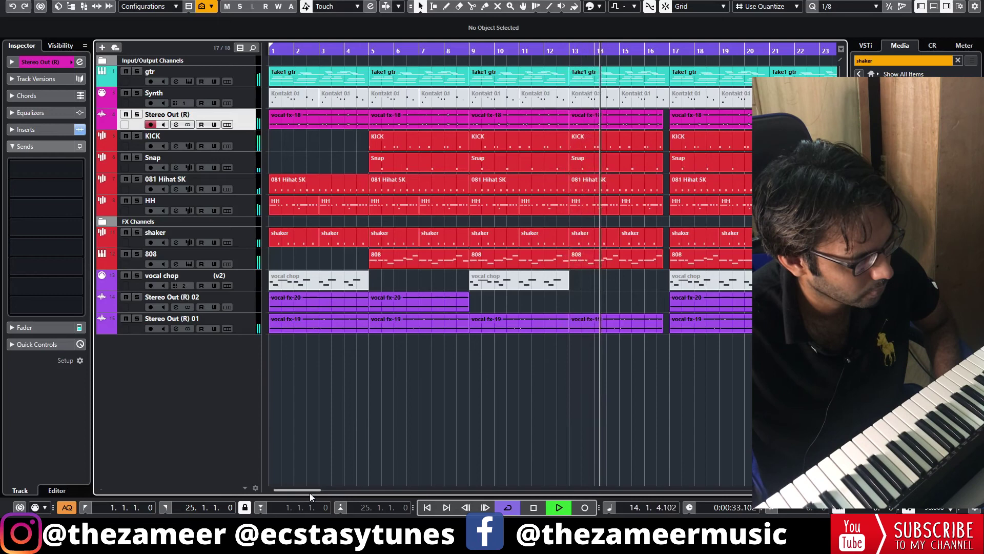
left_click(921, 7)
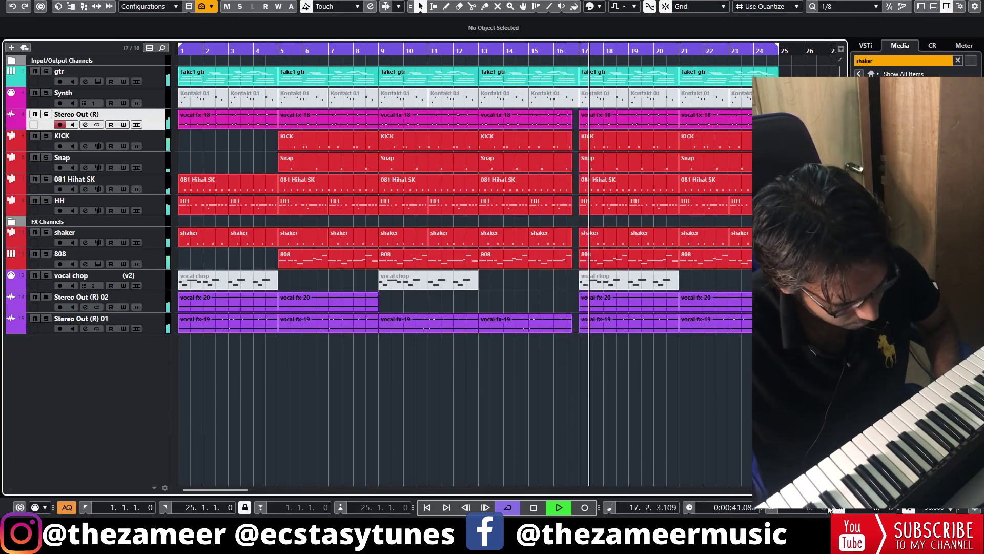
key("g")
key("h")
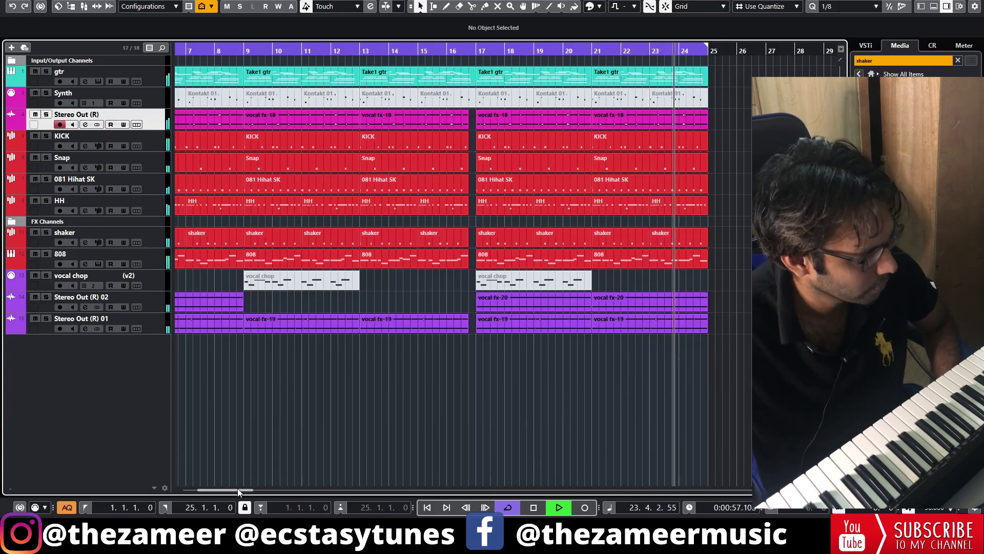
left_click_drag(225, 491, 213, 488)
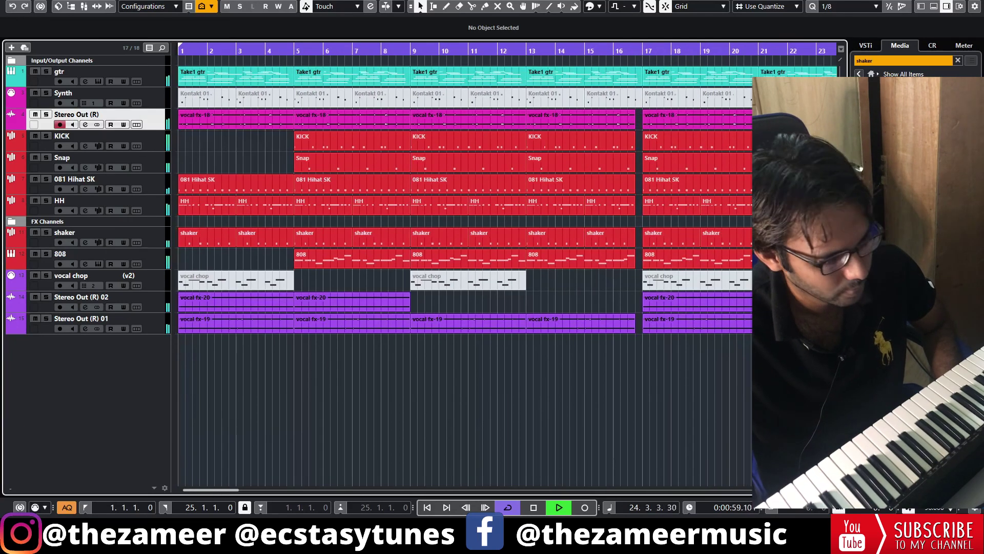
key("g")
key("g")
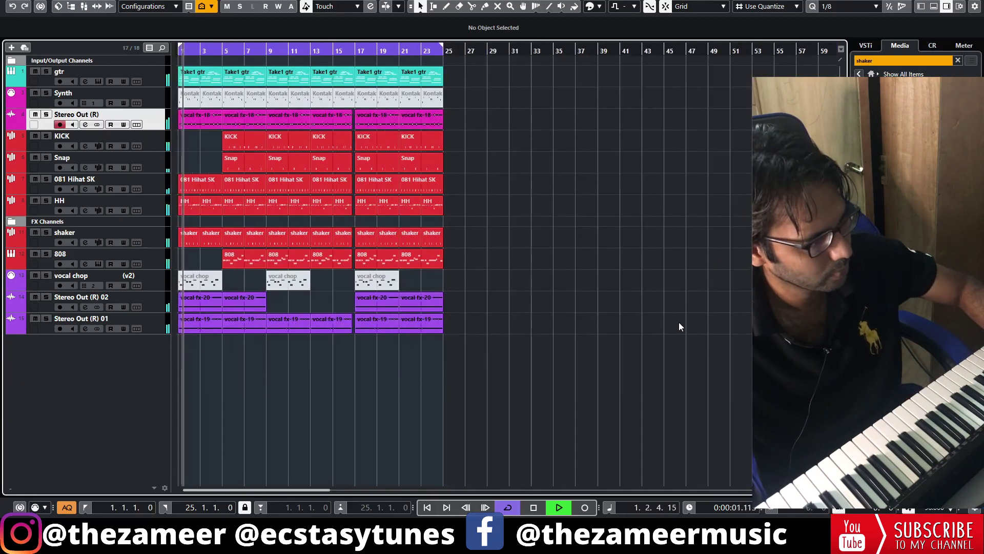
key("space")
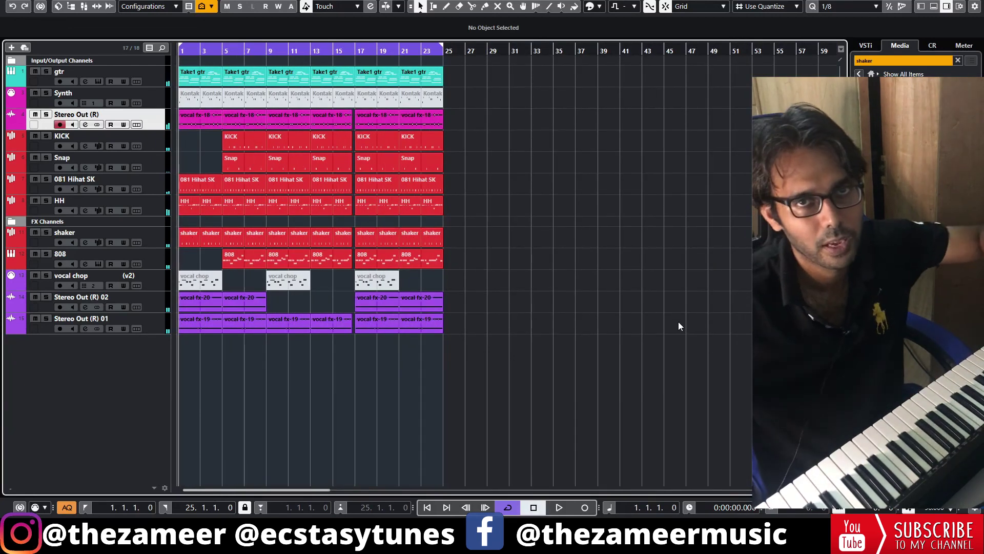